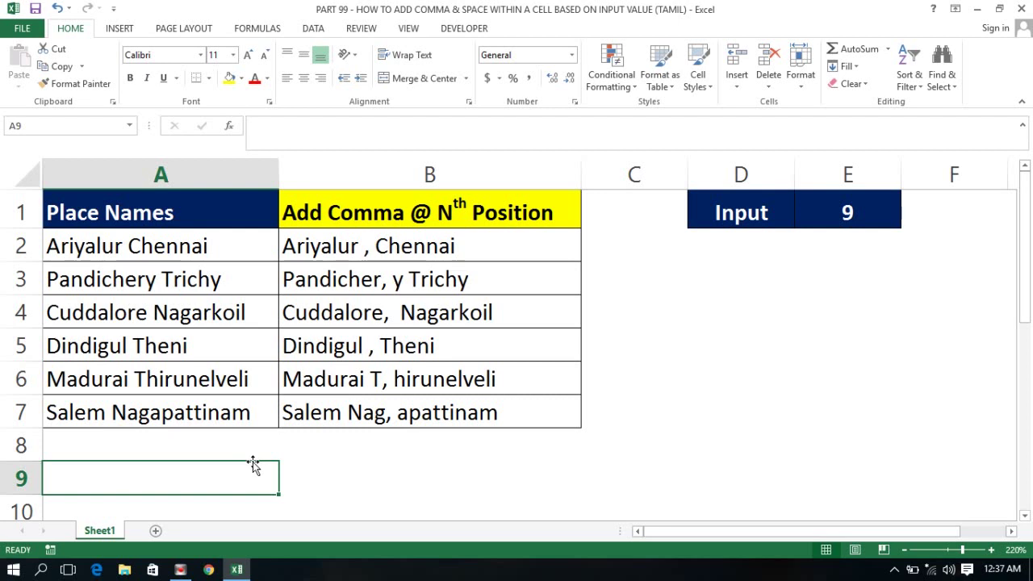
Step: Examine the input value in E1, the place names in A2:A7 and the comma-insertion formula in B2
{"action": "left_click", "coordinate": [395, 461]}
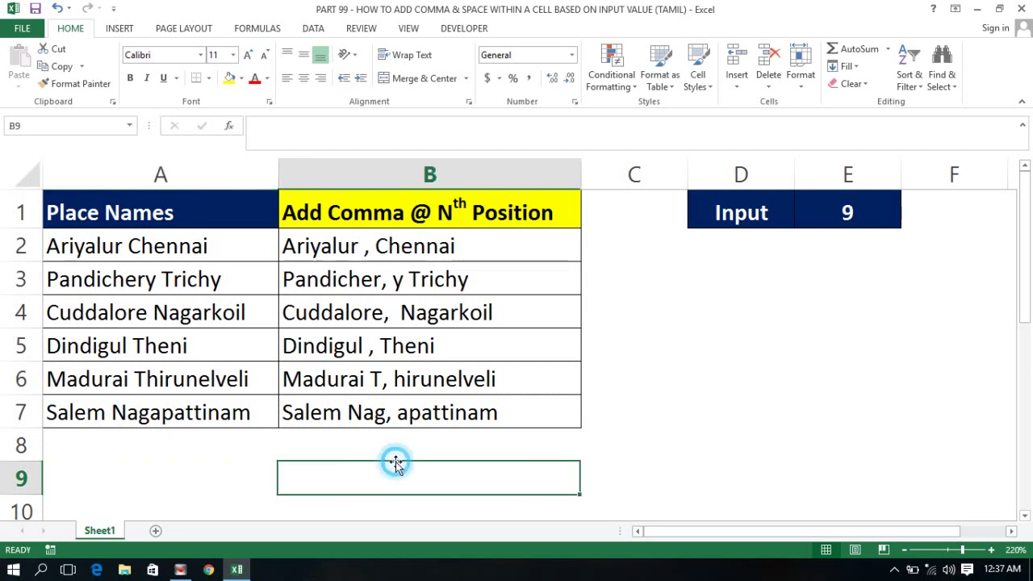
{"action": "left_click", "coordinate": [849, 208]}
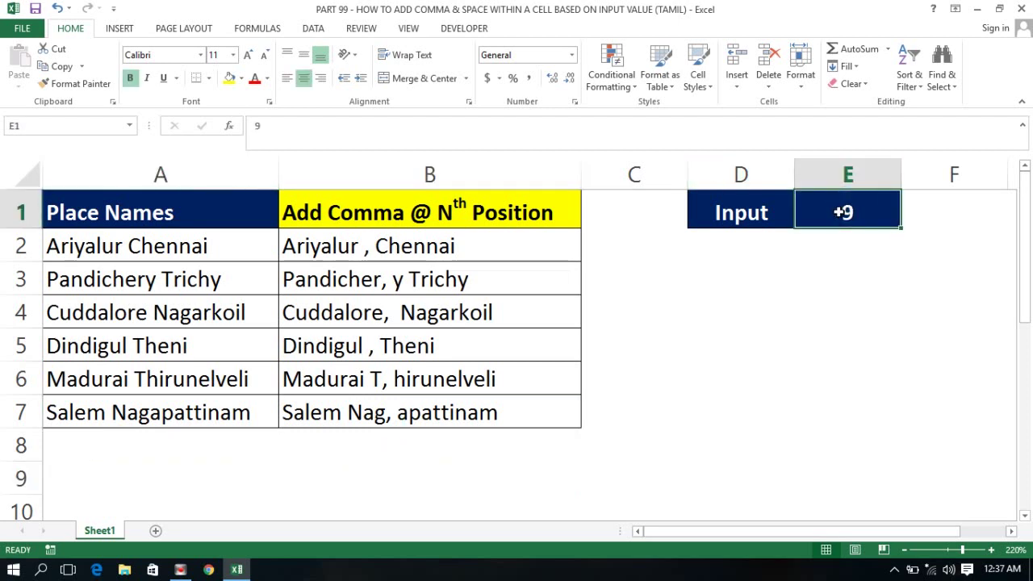
{"action": "left_click", "coordinate": [352, 239]}
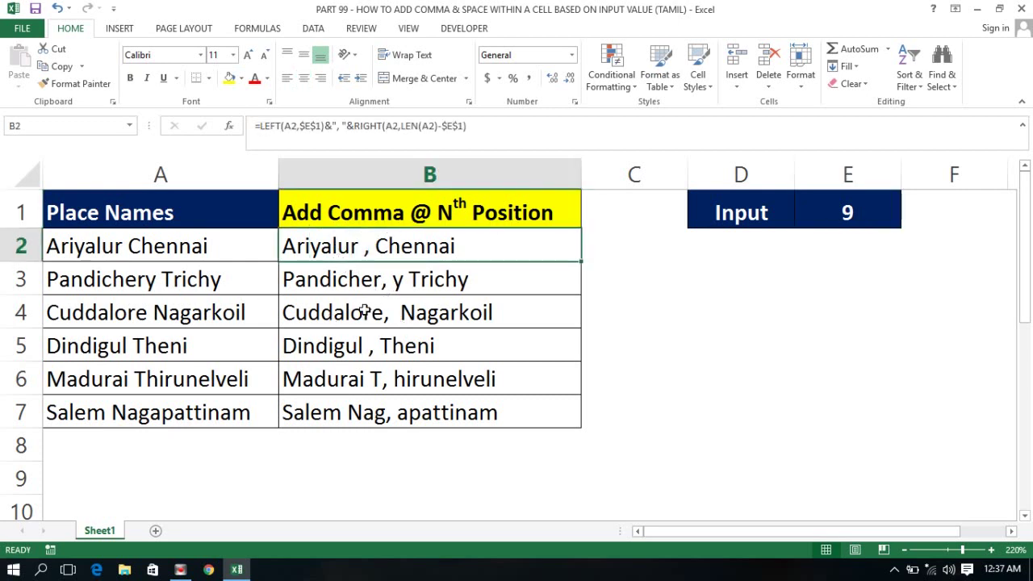
{"action": "left_click", "coordinate": [349, 250]}
{"action": "left_click", "coordinate": [330, 250]}
{"action": "left_click", "coordinate": [861, 214]}
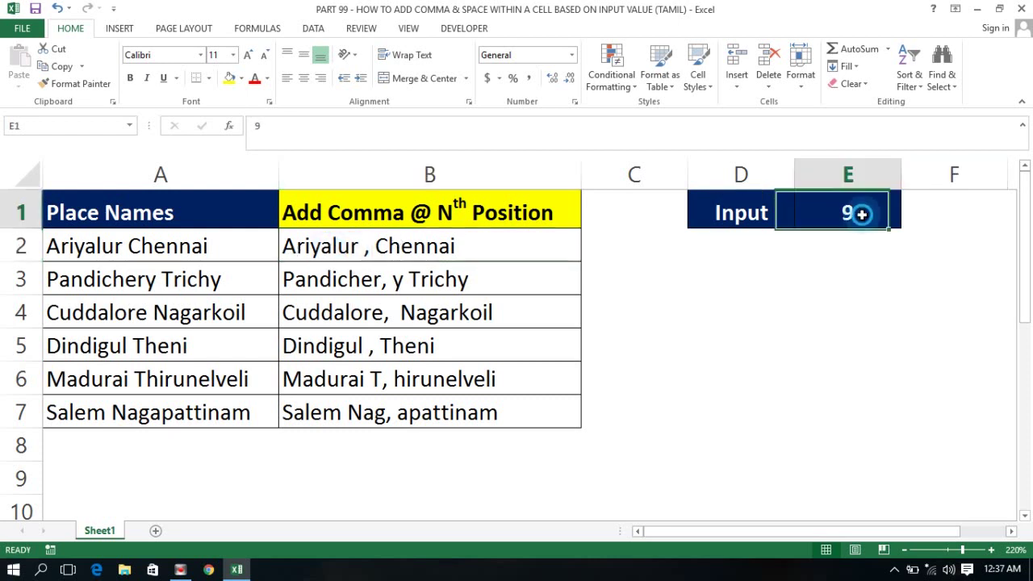
{"action": "left_click", "coordinate": [95, 248]}
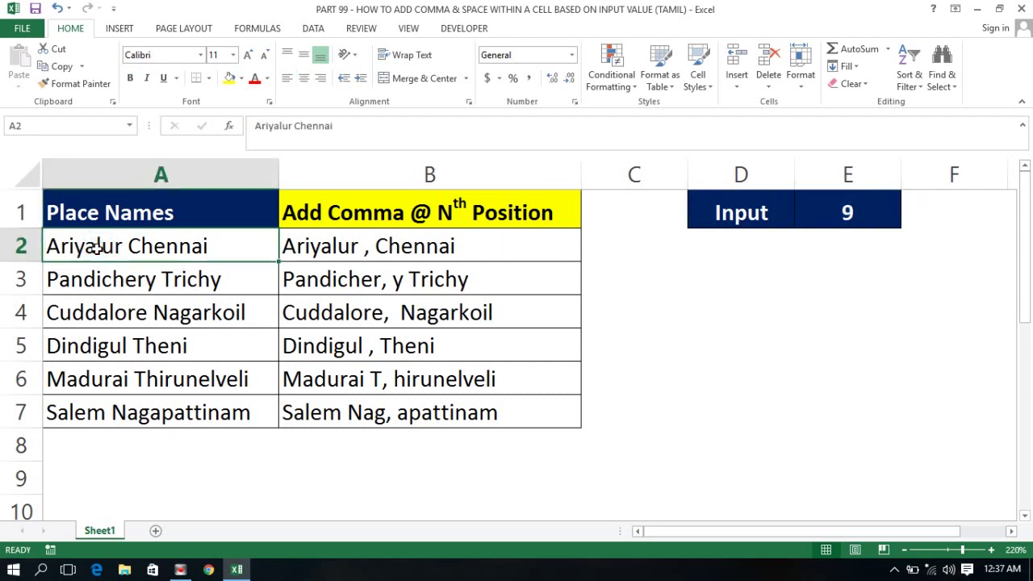
{"action": "key", "text": "shift+Down"}
{"action": "key", "text": "shift+Down"}
{"action": "key", "text": "shift+Down"}
{"action": "key", "text": "shift+Down"}
{"action": "key", "text": "shift+Down"}
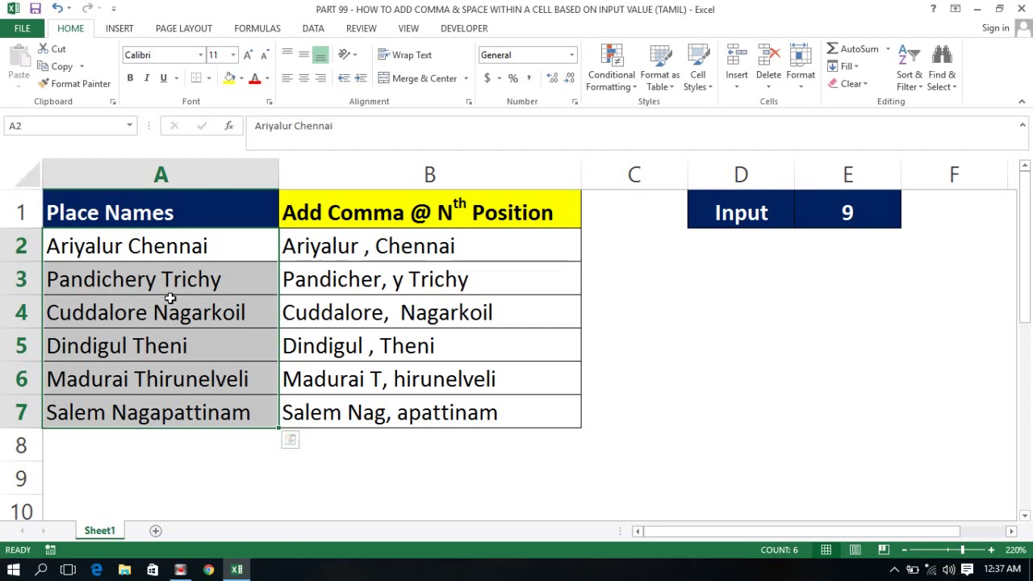
{"action": "left_click", "coordinate": [416, 245]}
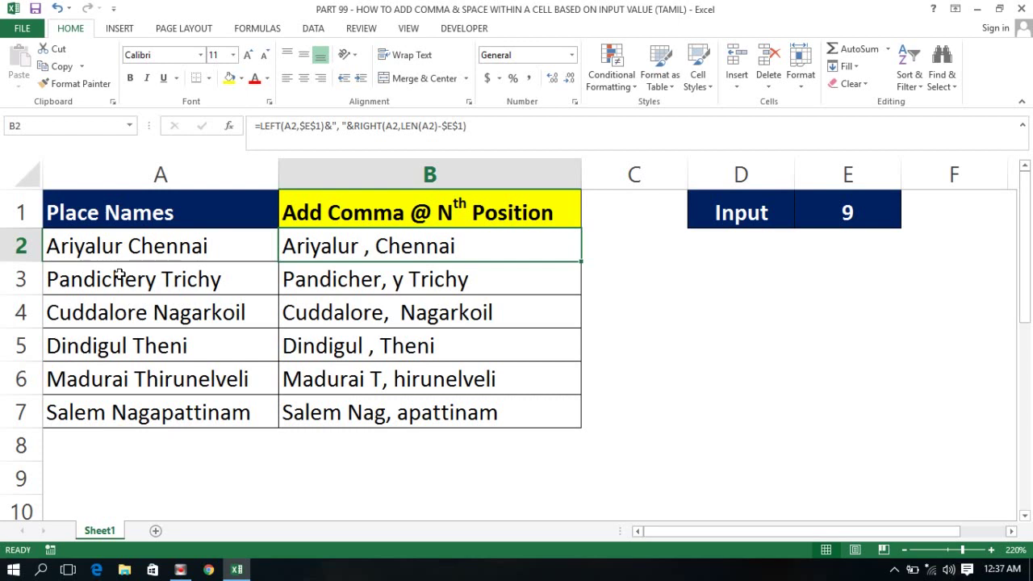
Step: Set the input position in E1 to 3 and check the comma placement in B2:B7
{"action": "left_click", "coordinate": [846, 219]}
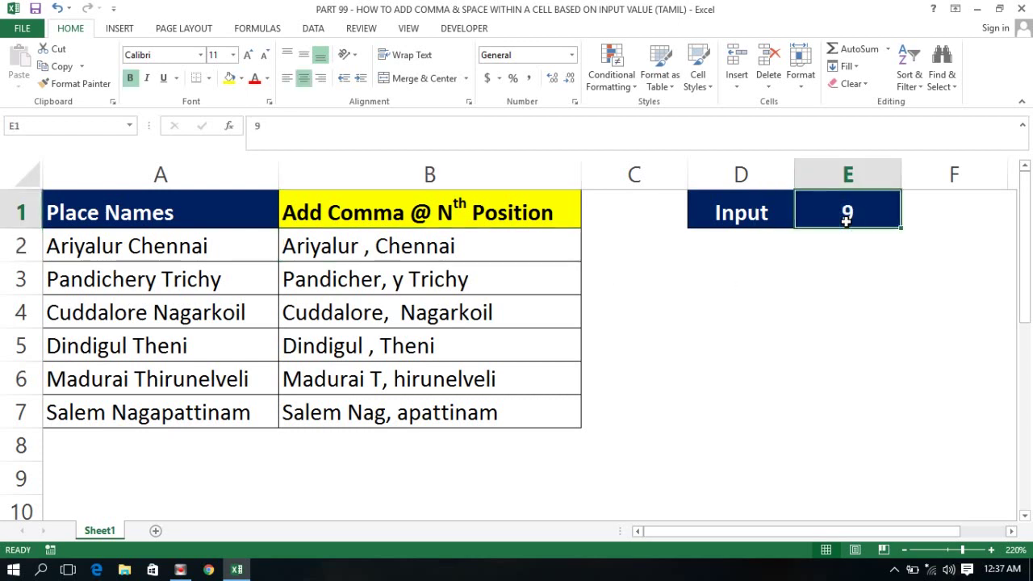
{"action": "type", "text": "3"}
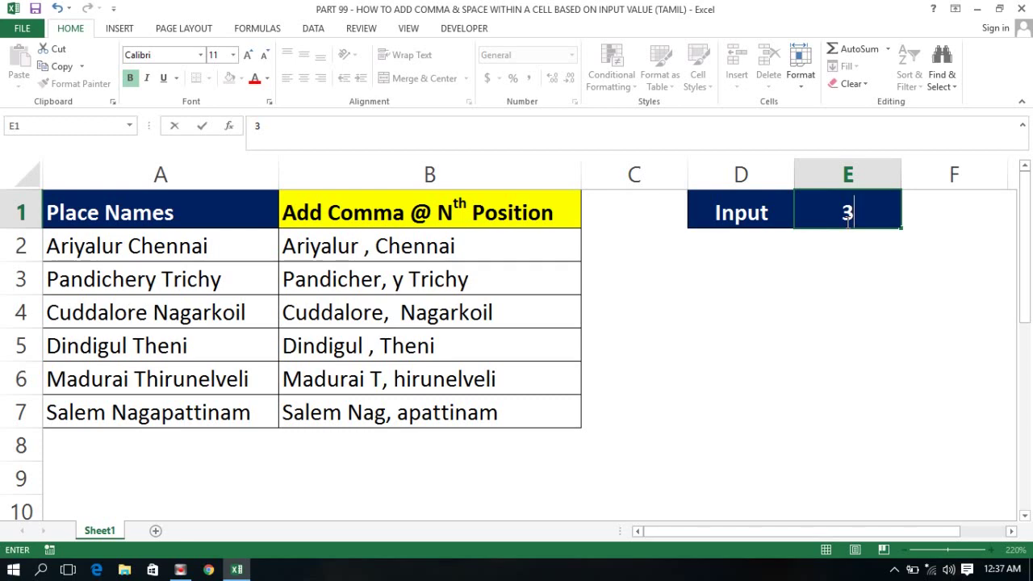
{"action": "key", "text": "Return"}
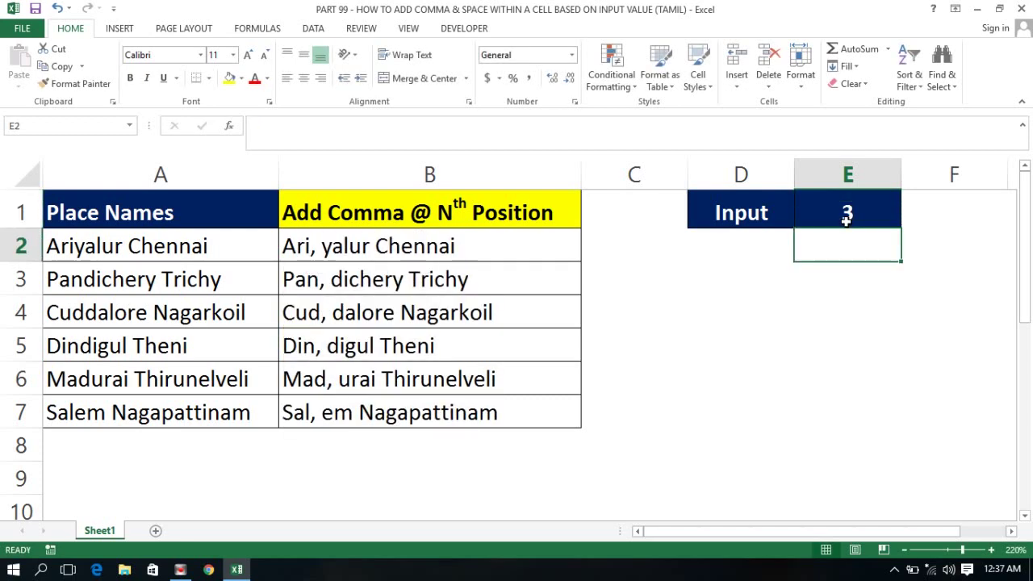
{"action": "left_click", "coordinate": [305, 247]}
{"action": "key", "text": "ctrl+shift+Down"}
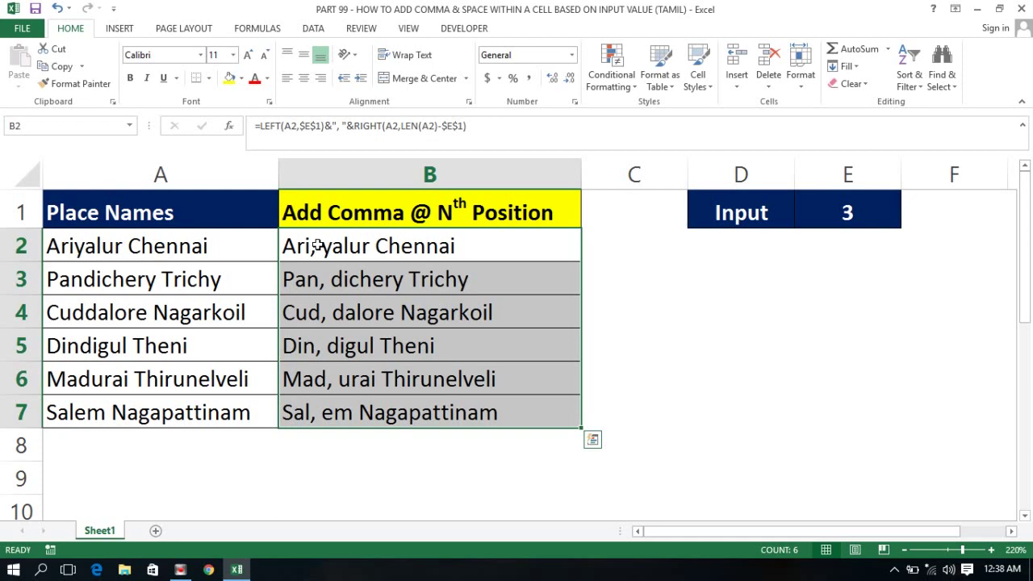
{"action": "left_click", "coordinate": [346, 272]}
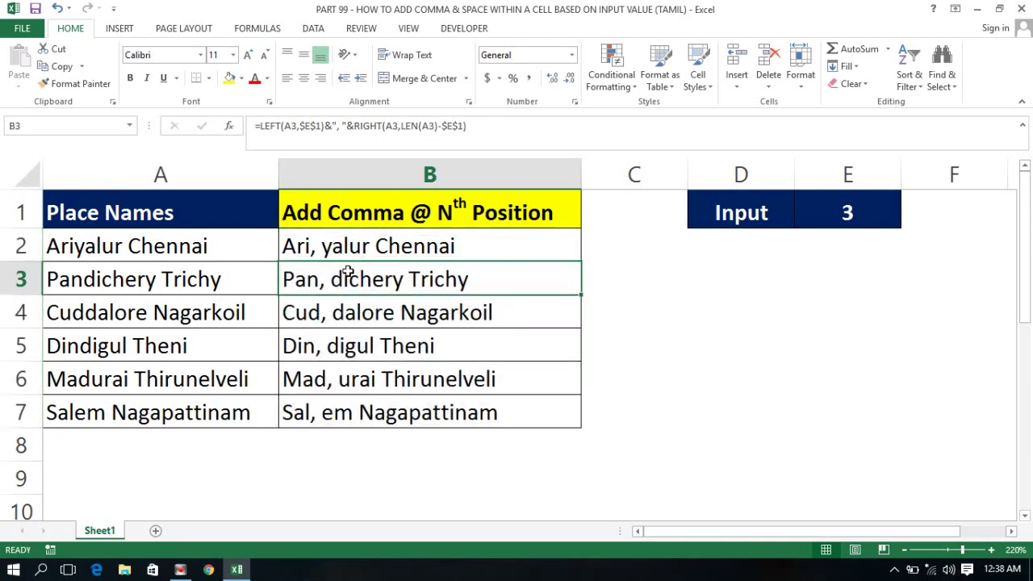
Step: Set the input position in E1 to 5
{"action": "left_click", "coordinate": [821, 214]}
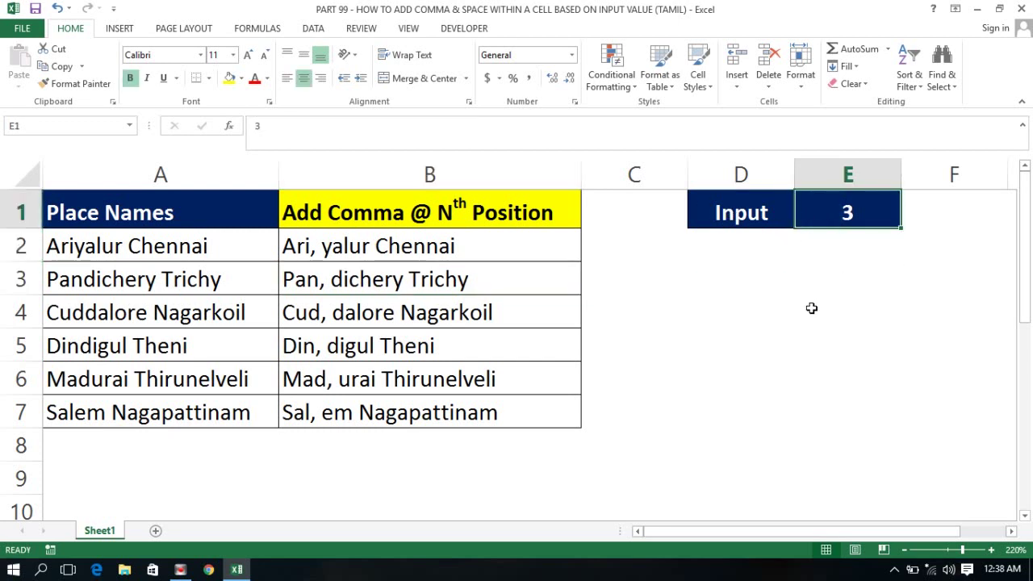
{"action": "type", "text": "5"}
{"action": "key", "text": "Return"}
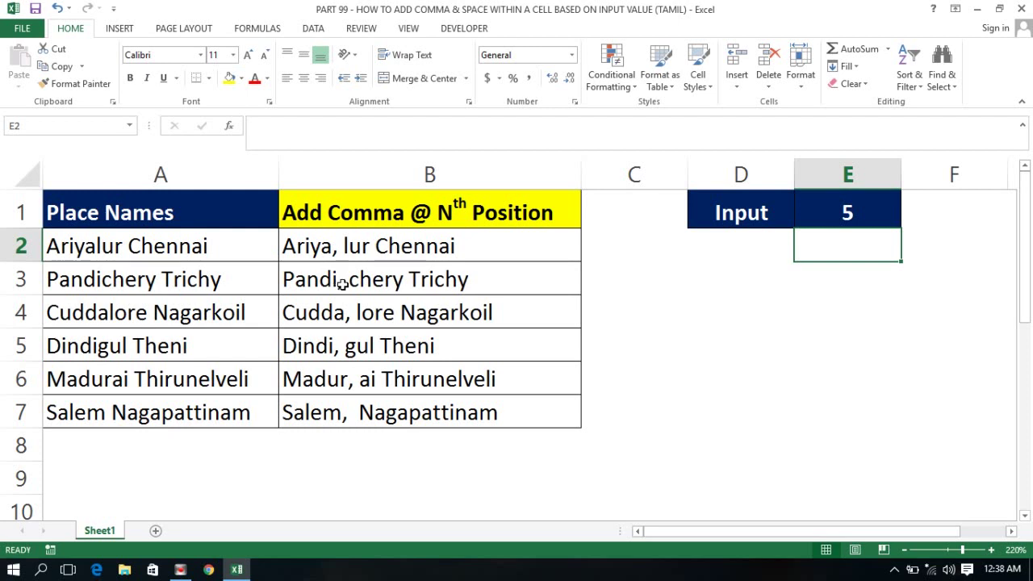
Step: Set the input position in E1 to 10 and check the result in B3
{"action": "left_click", "coordinate": [863, 205]}
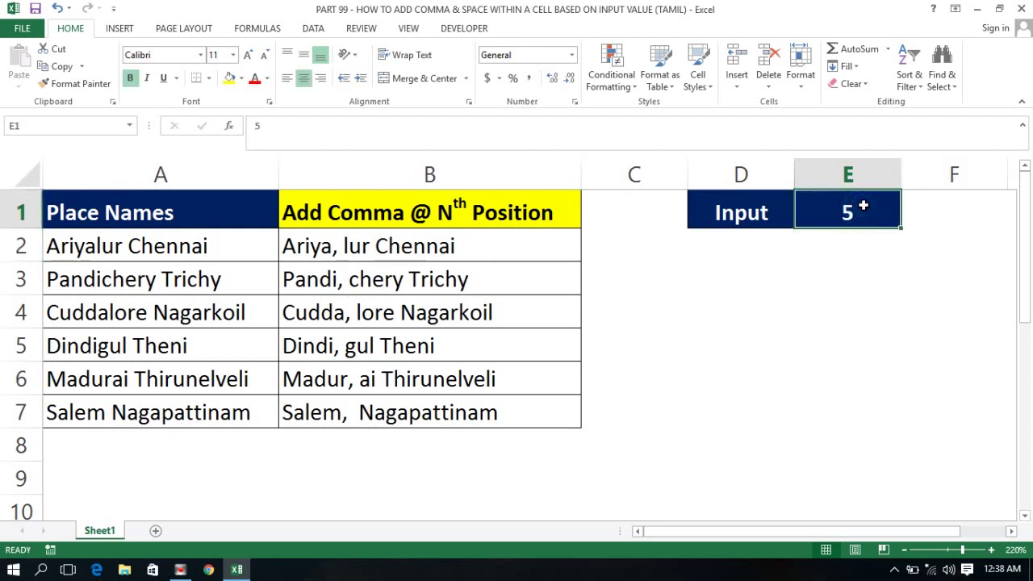
{"action": "type", "text": "10"}
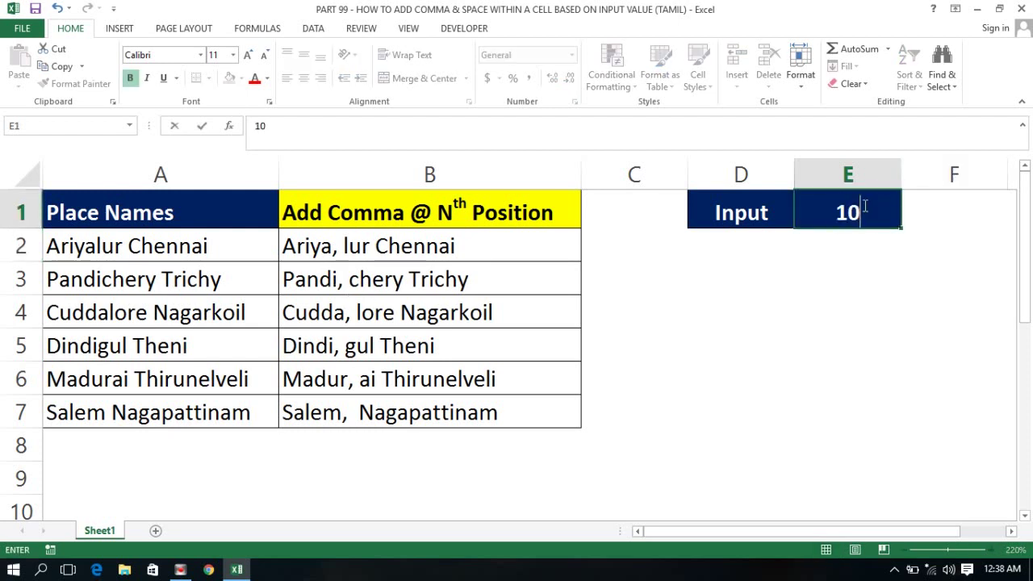
{"action": "key", "text": "Return"}
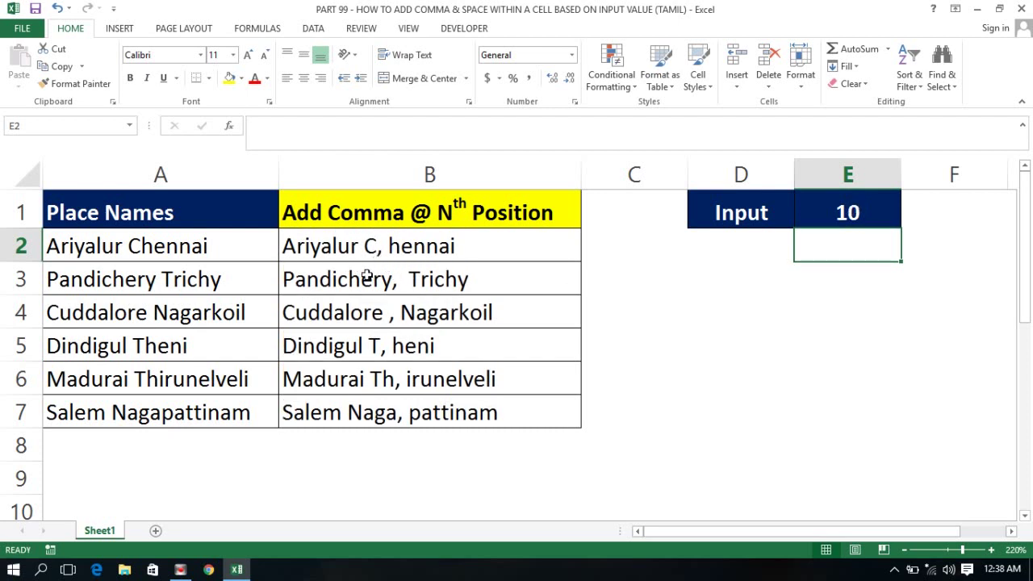
{"action": "left_click", "coordinate": [549, 280]}
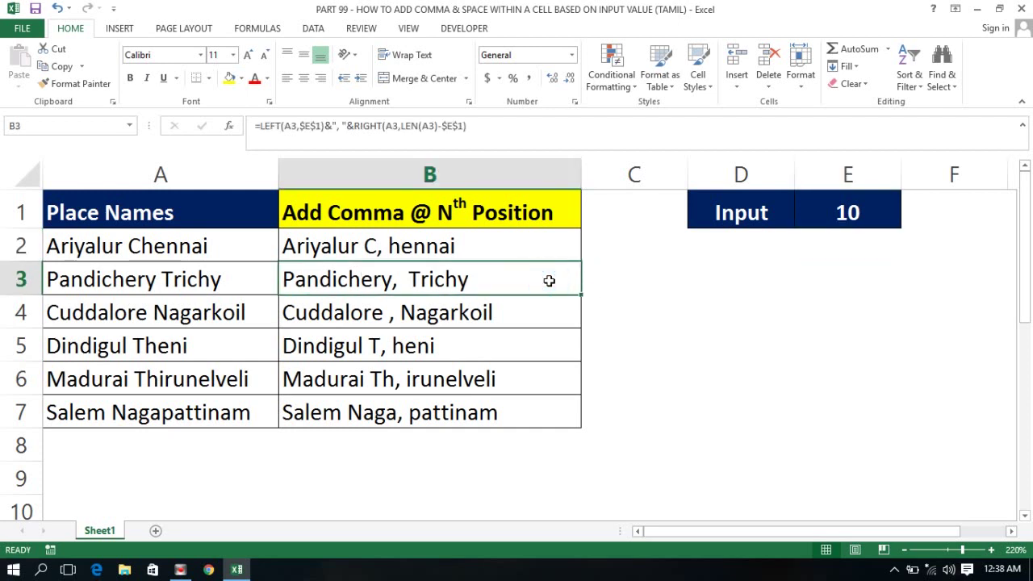
Step: Clear the existing formulas from B2:B7 and return to cell B2
{"action": "left_click", "coordinate": [464, 242]}
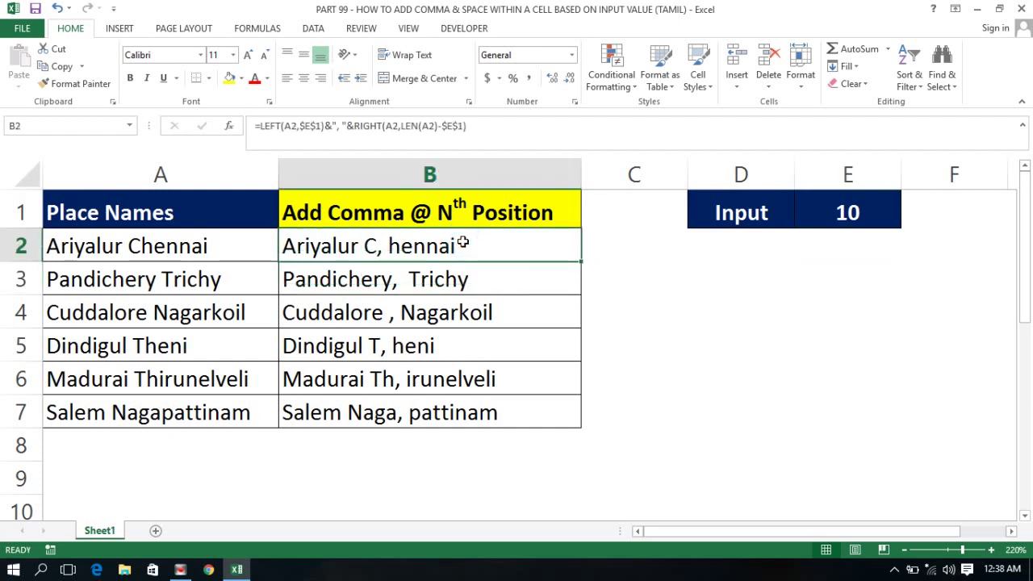
{"action": "key", "text": "ctrl+shift+Down"}
{"action": "key", "text": "Delete"}
{"action": "key", "text": "Right"}
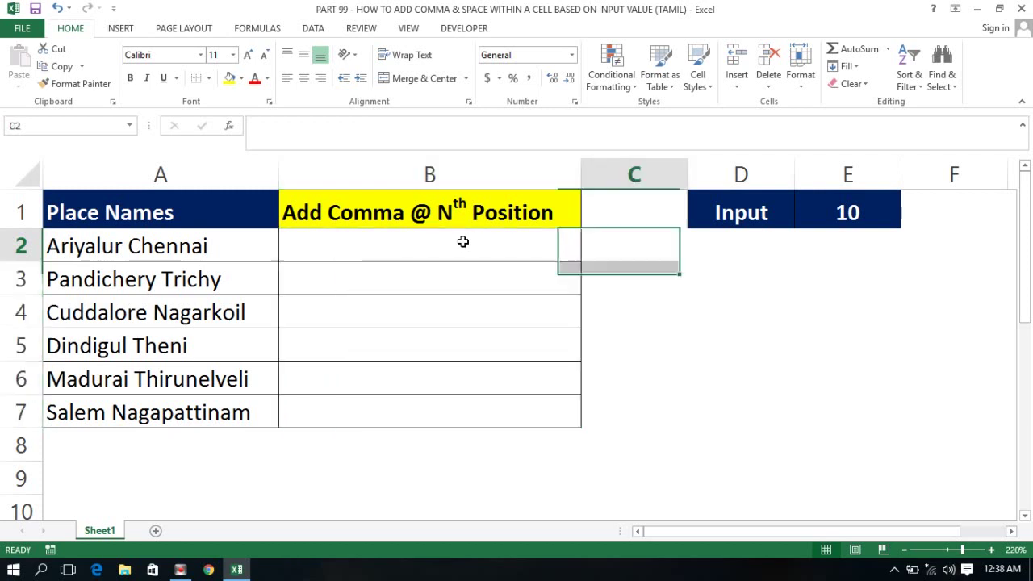
{"action": "key", "text": "Left"}
{"action": "key", "text": "Left"}
{"action": "key", "text": "Right"}
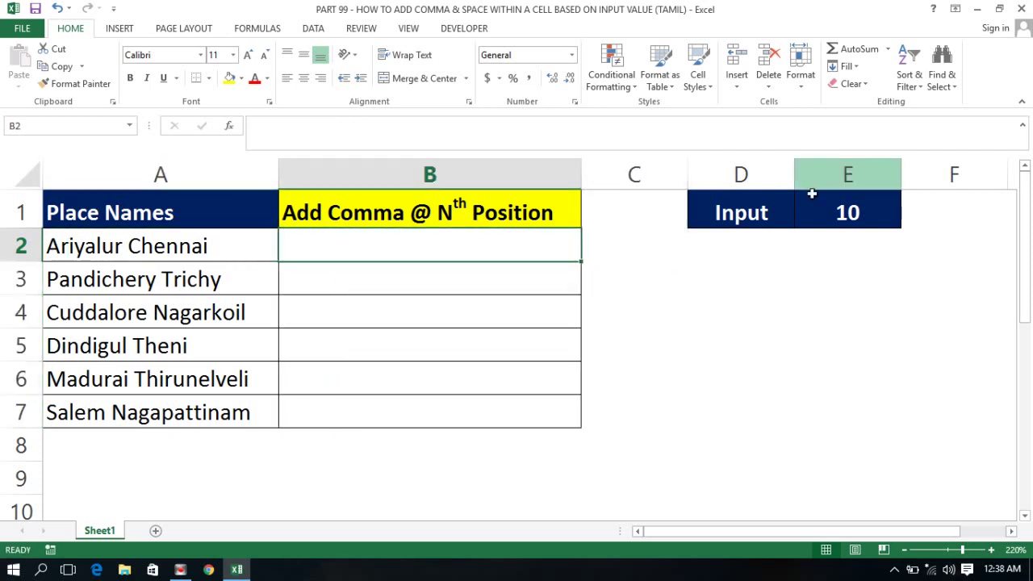
Step: Enter the formula =LEFT(A2,5) in B2 to extract the first five characters of the place name
{"action": "left_click", "coordinate": [841, 213]}
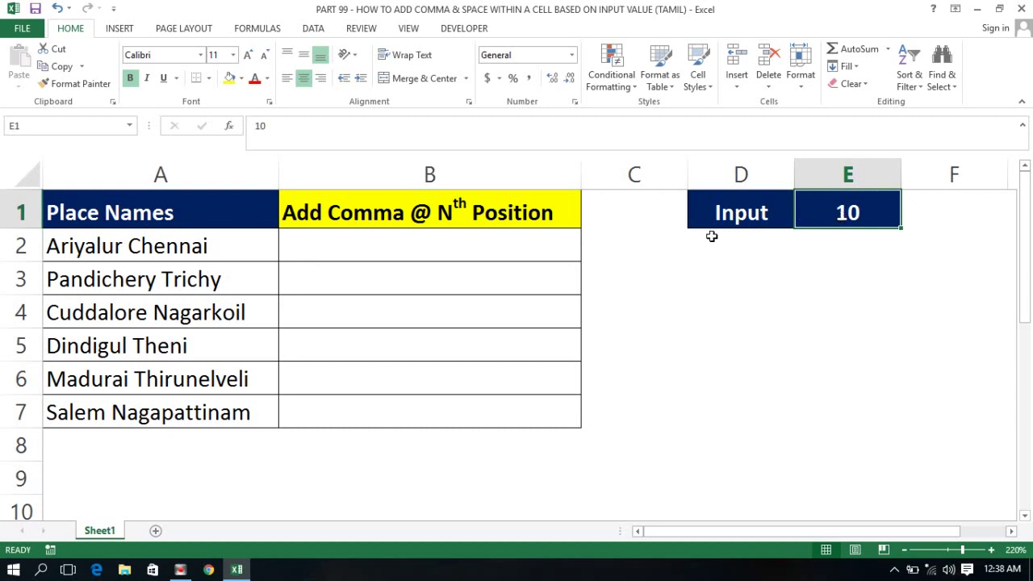
{"action": "left_click", "coordinate": [432, 248]}
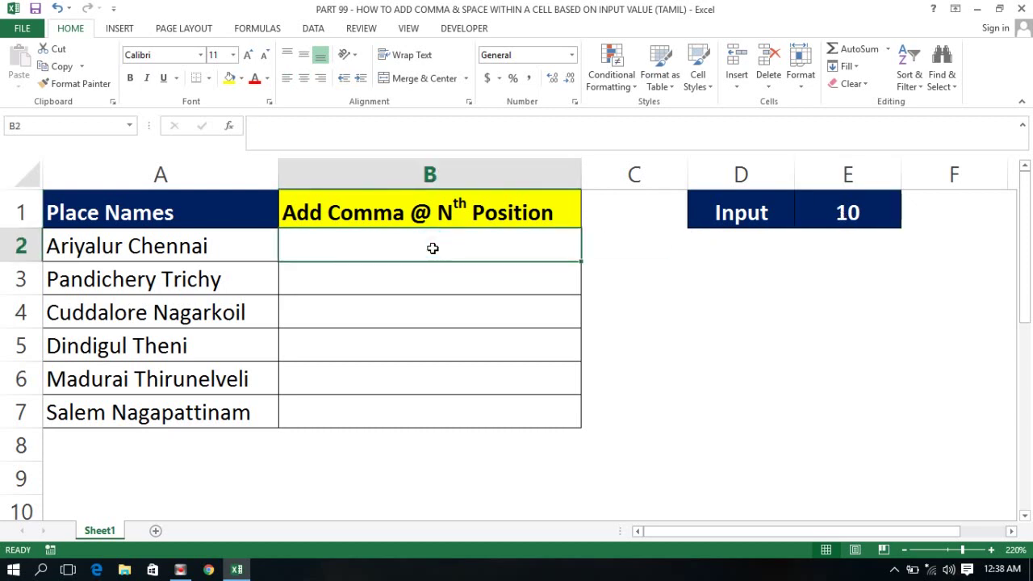
{"action": "type", "text": "=left"}
{"action": "key", "text": "Tab"}
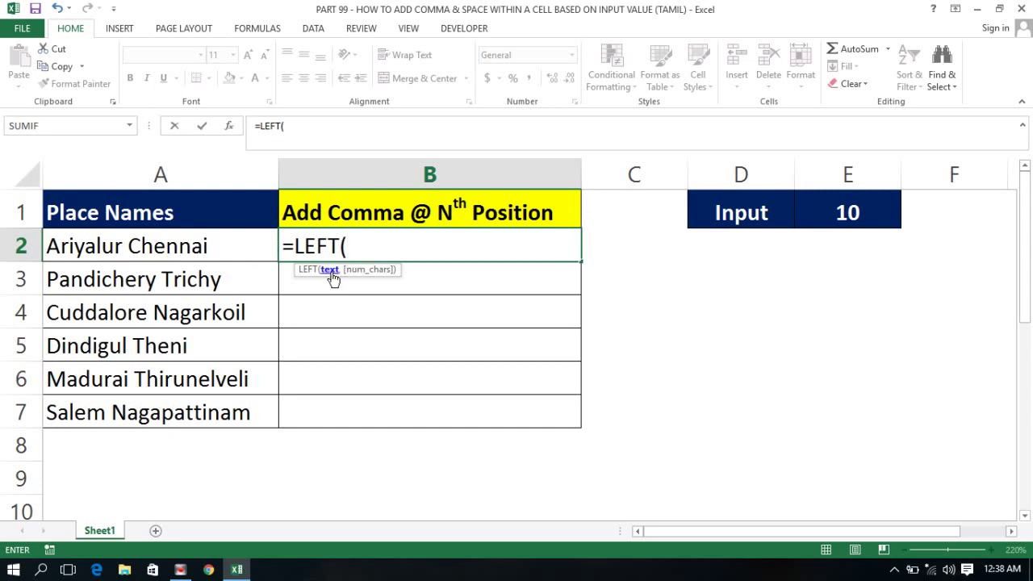
{"action": "left_click", "coordinate": [162, 247]}
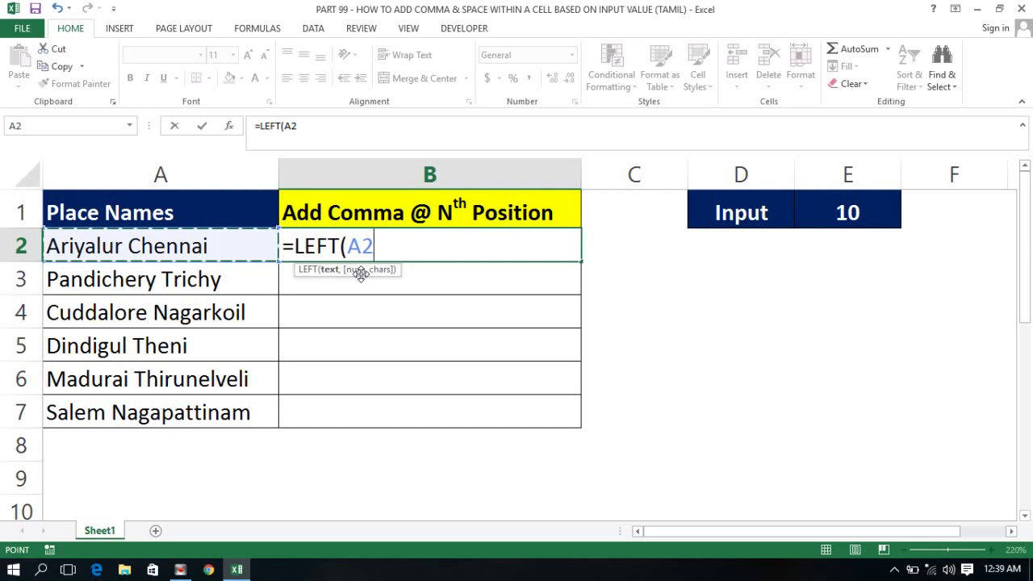
{"action": "type", "text": ","}
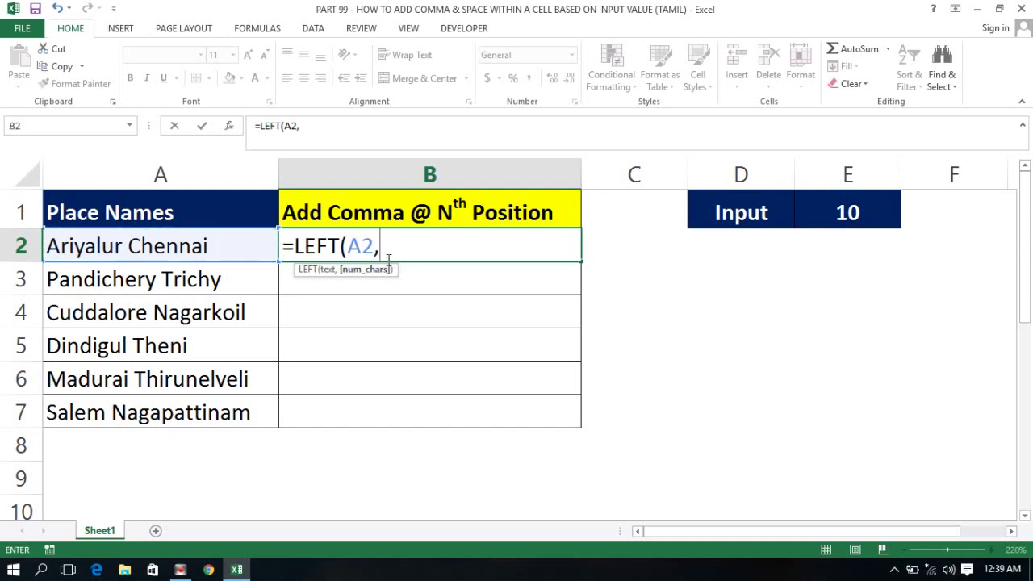
{"action": "type", "text": "5"}
{"action": "type", "text": ")"}
{"action": "key", "text": "Return"}
{"action": "left_click", "coordinate": [388, 259]}
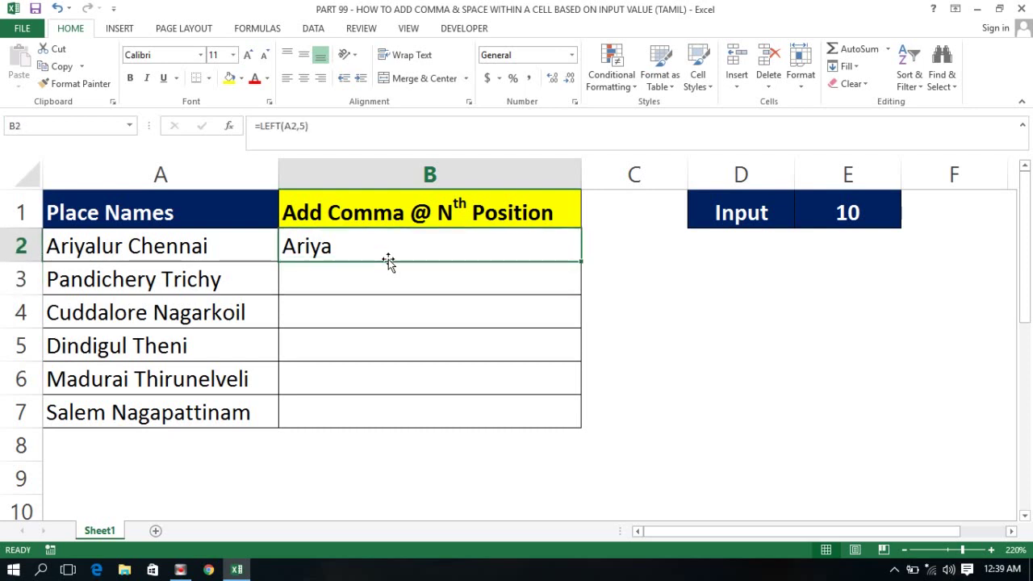
Step: Extend the B2 formula by joining a comma and space with &", " after the LEFT function
{"action": "key", "text": "F2"}
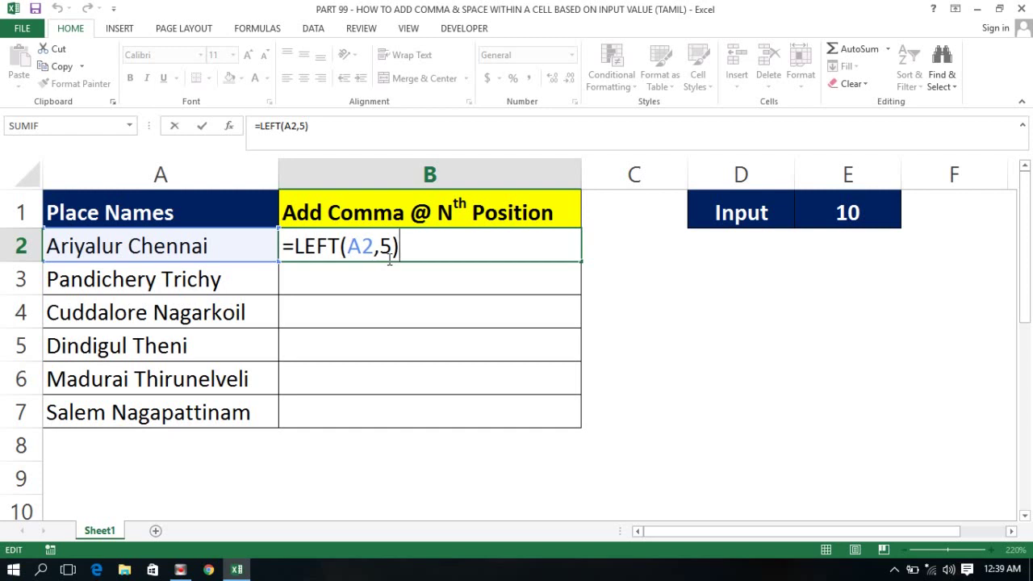
{"action": "type", "text": "&\", \""}
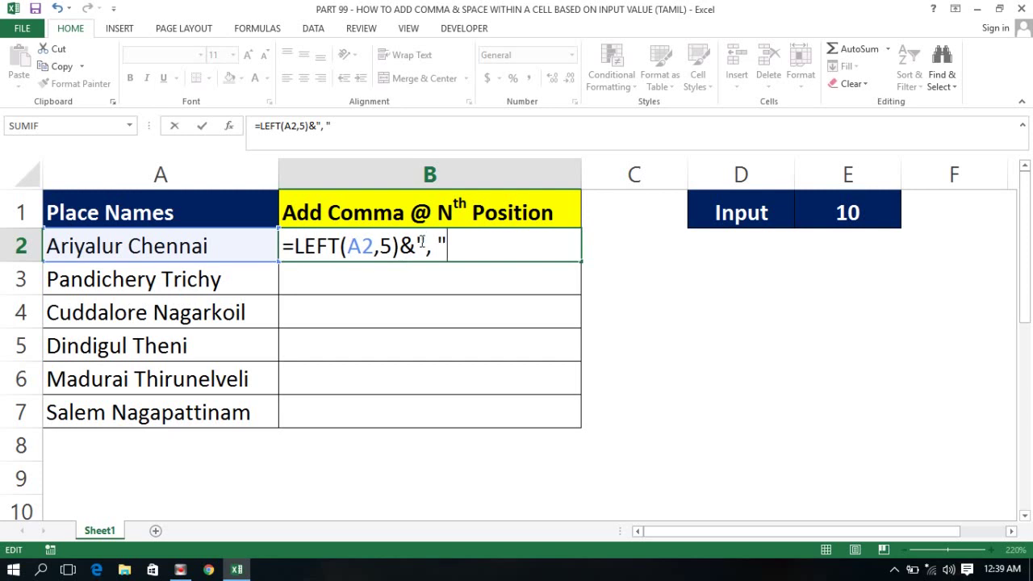
{"action": "left_click_drag", "start_coordinate": [419, 243], "coordinate": [448, 244]}
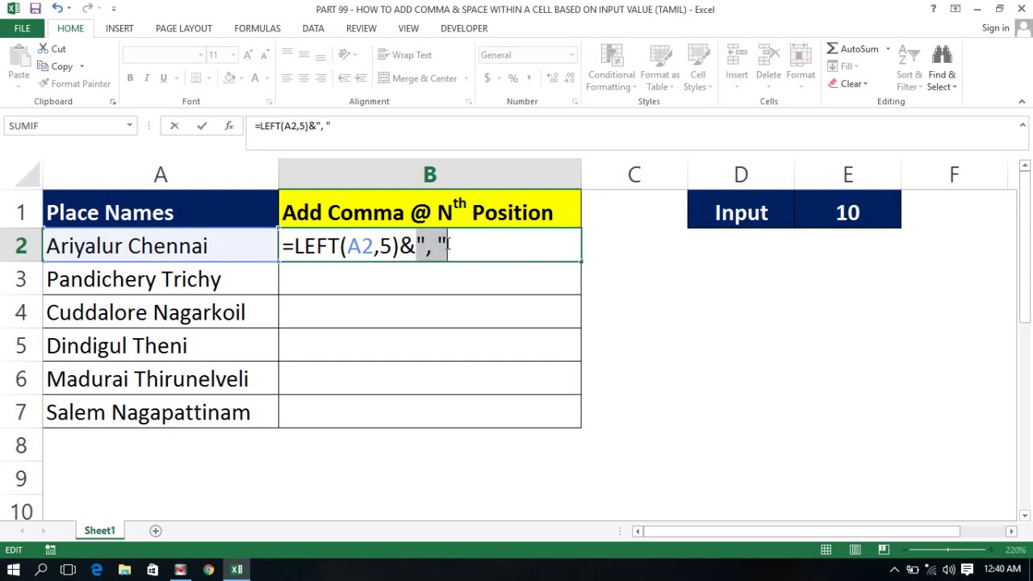
{"action": "left_click", "coordinate": [442, 244]}
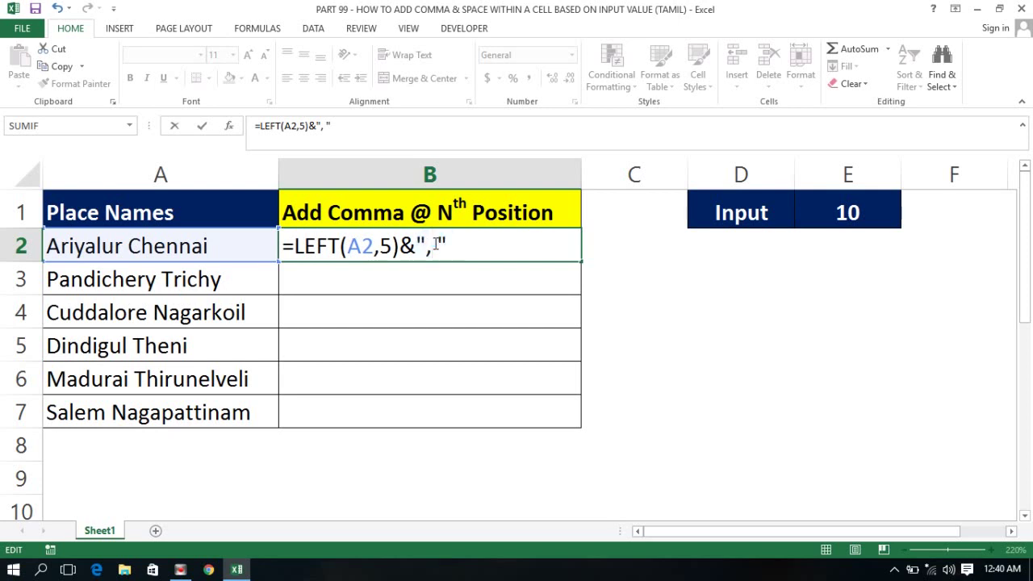
Step: Extend the B2 formula by joining a RIGHT function with A2 as its text argument
{"action": "left_click", "coordinate": [450, 244]}
{"action": "type", "text": "&"}
{"action": "type", "text": "right("}
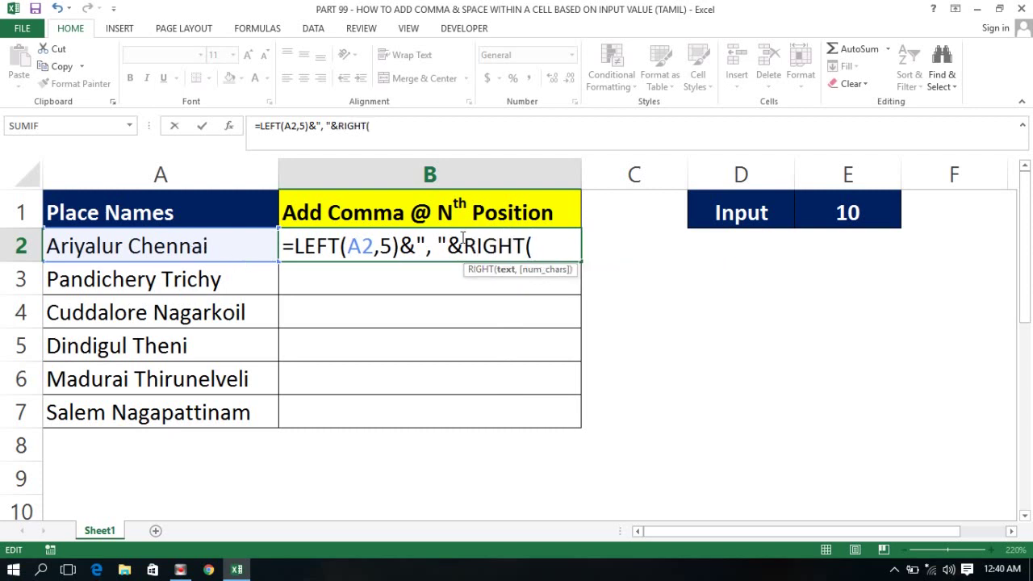
{"action": "left_click", "coordinate": [154, 247]}
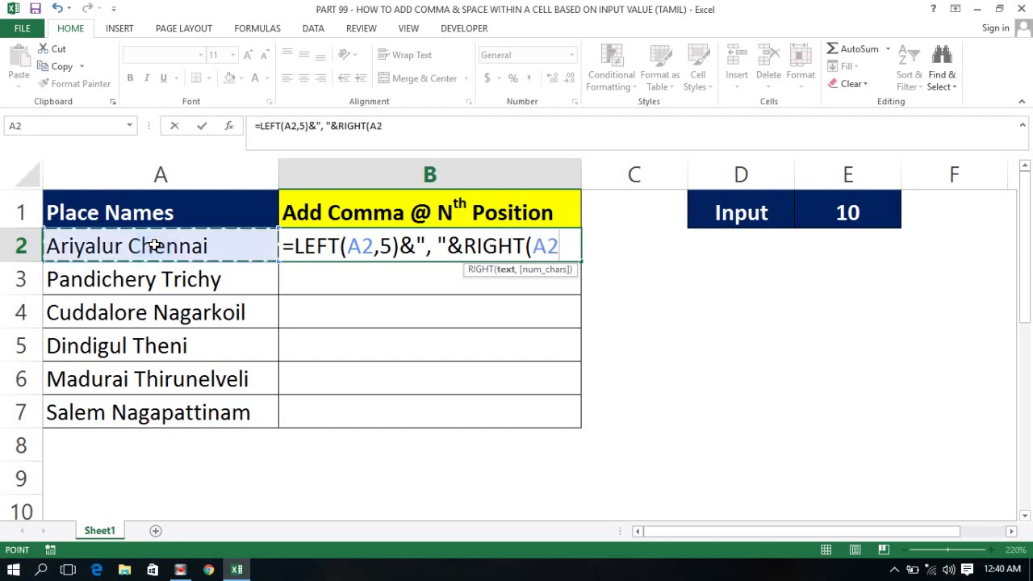
{"action": "type", "text": ","}
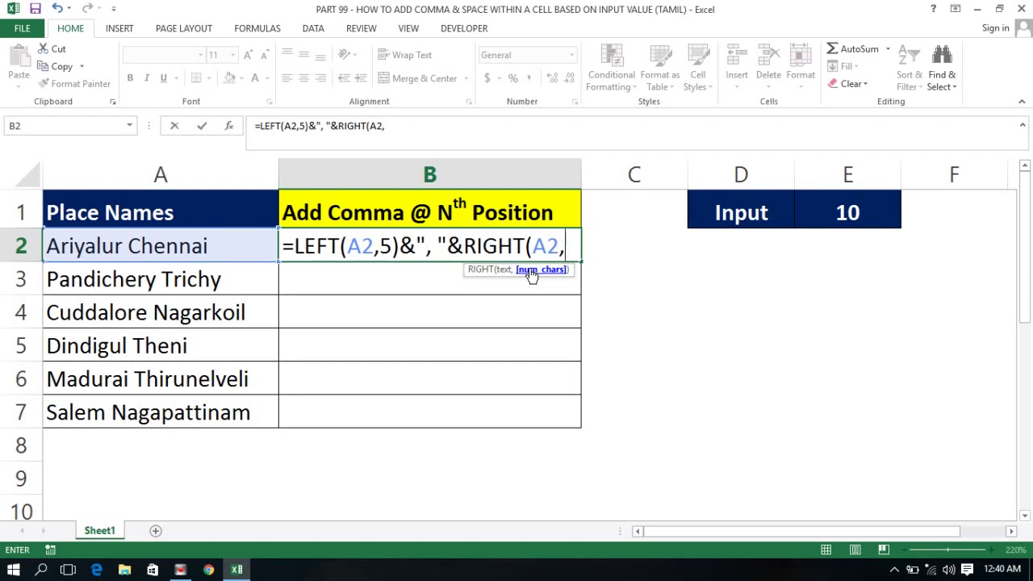
Step: Set the RIGHT function's character count in B2 to LEN(A2)-5 and commit the formula
{"action": "type", "text": "len"}
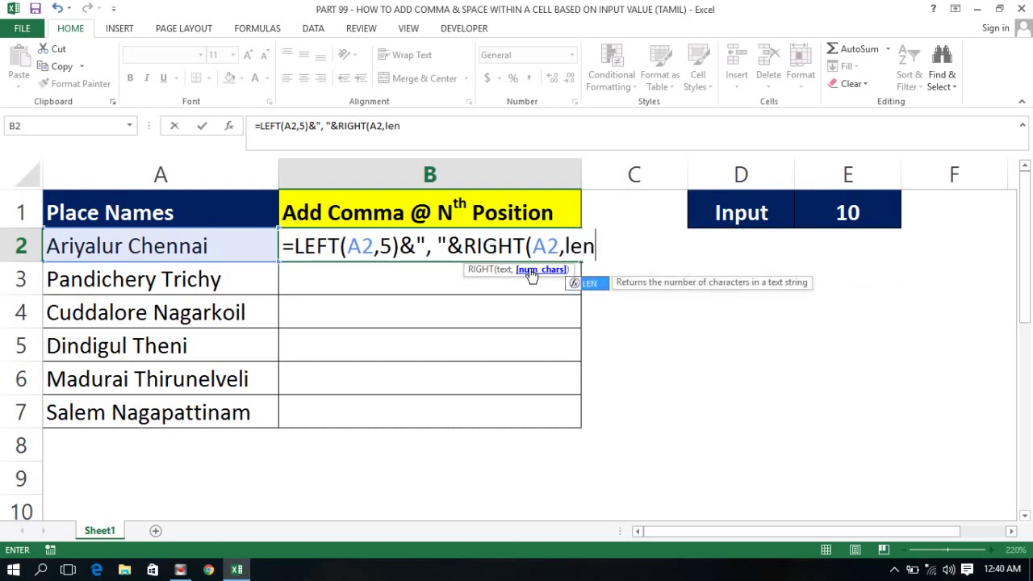
{"action": "key", "text": "Tab"}
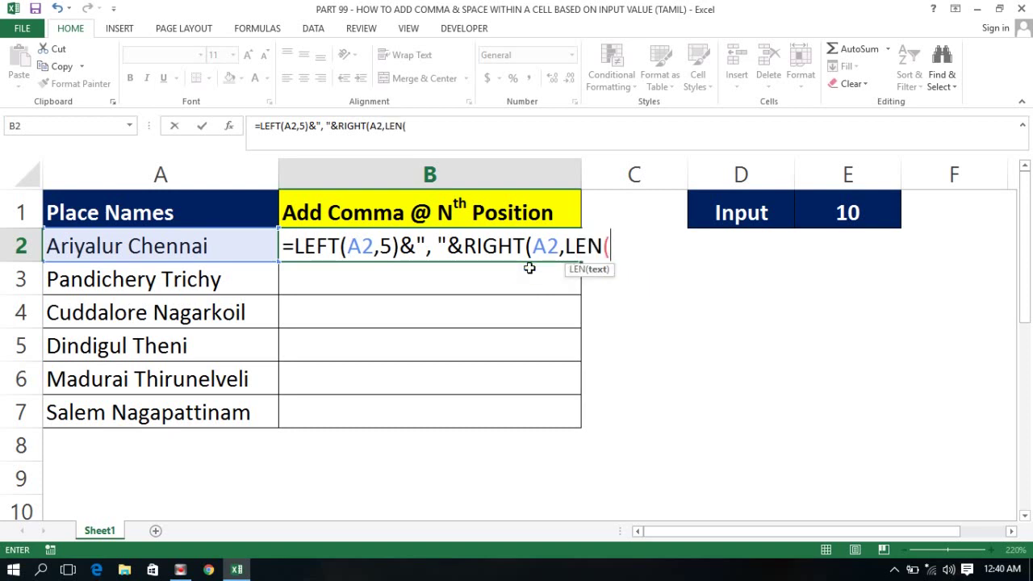
{"action": "key", "text": "Left"}
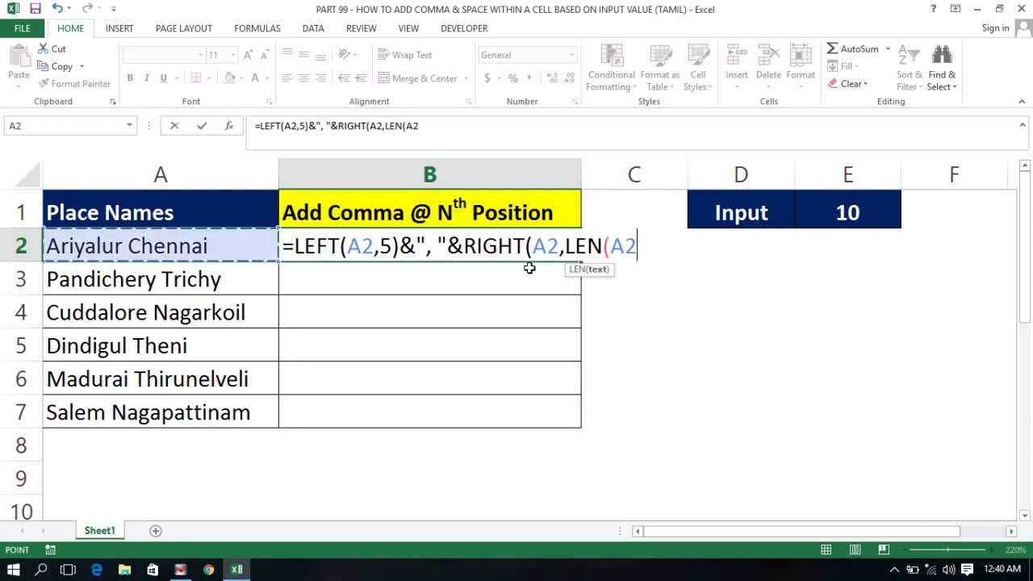
{"action": "type", "text": ")"}
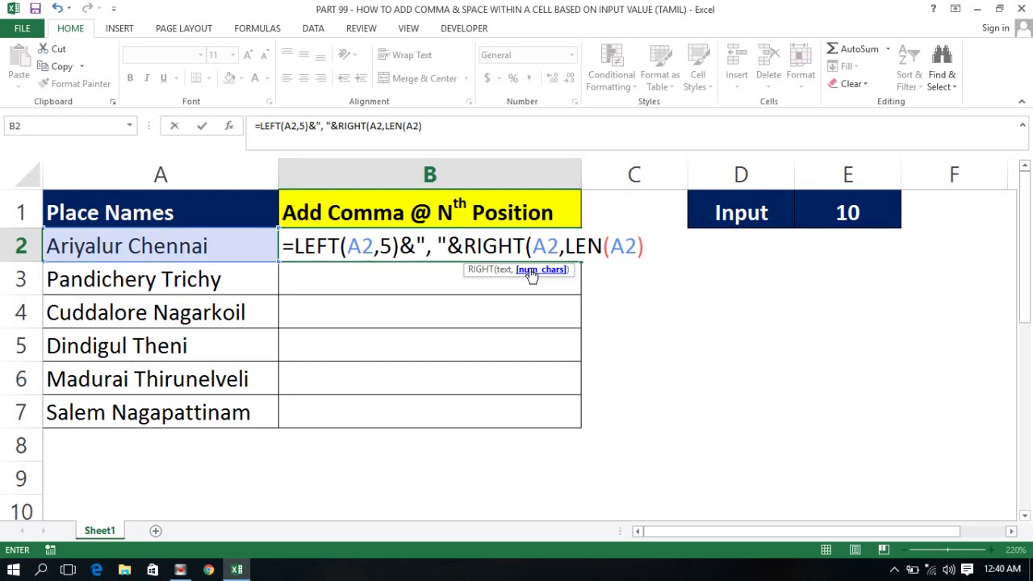
{"action": "type", "text": "-5)"}
{"action": "key", "text": "Return"}
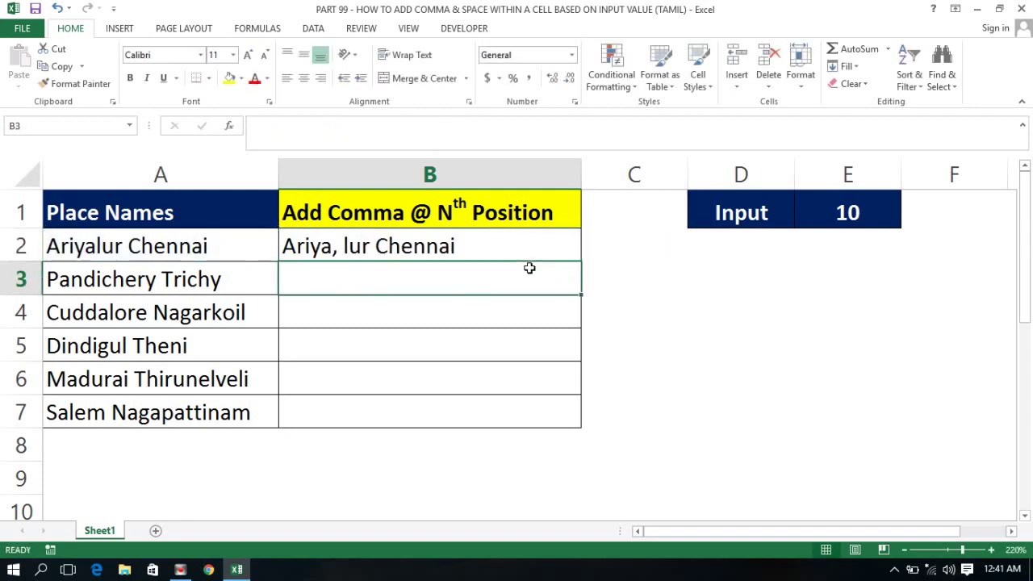
Step: Fill the B2 formula down through B7 and check the formulas in B3 and B2
{"action": "left_click", "coordinate": [345, 246]}
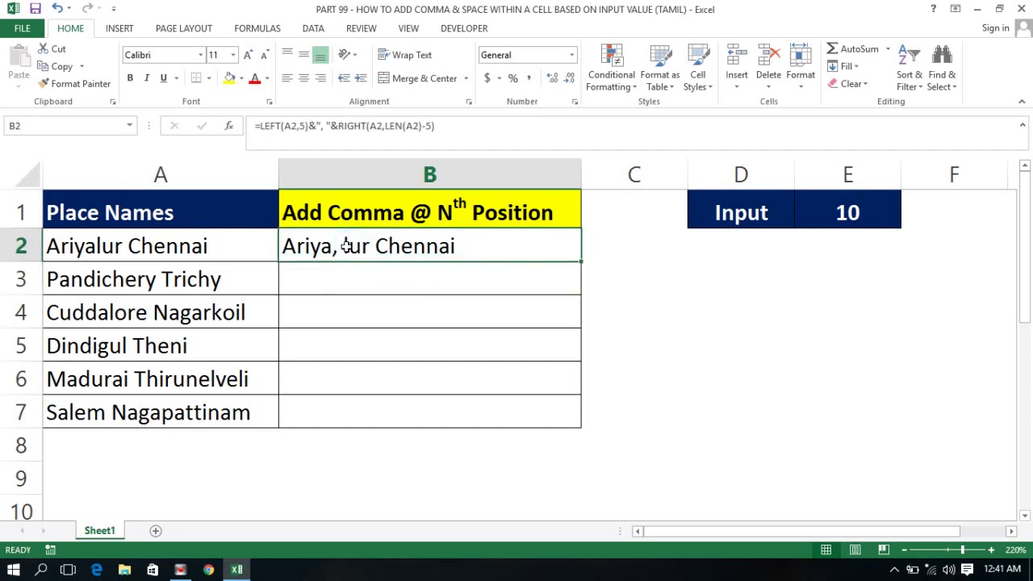
{"action": "double_click", "coordinate": [581, 260]}
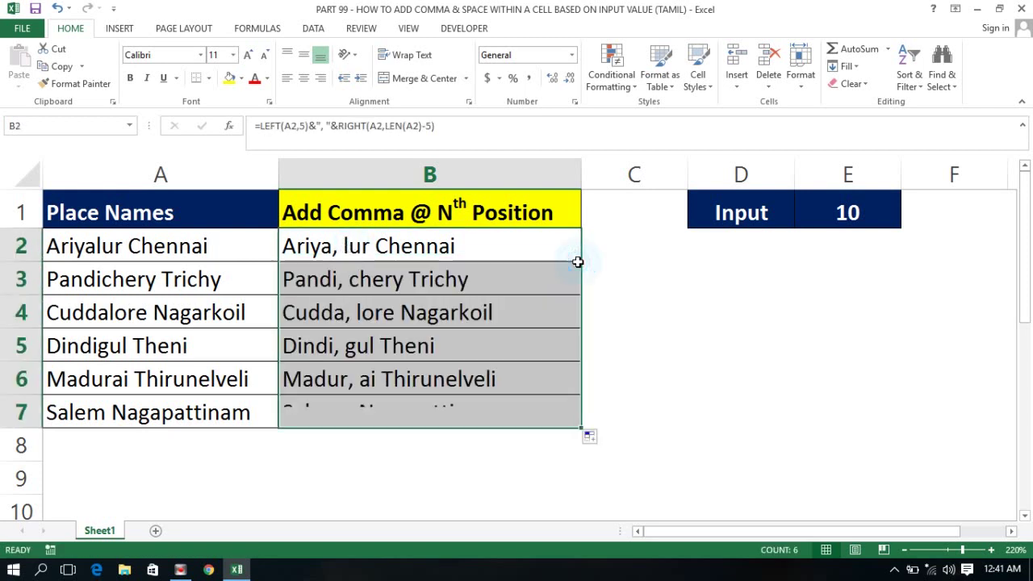
{"action": "left_click", "coordinate": [353, 269]}
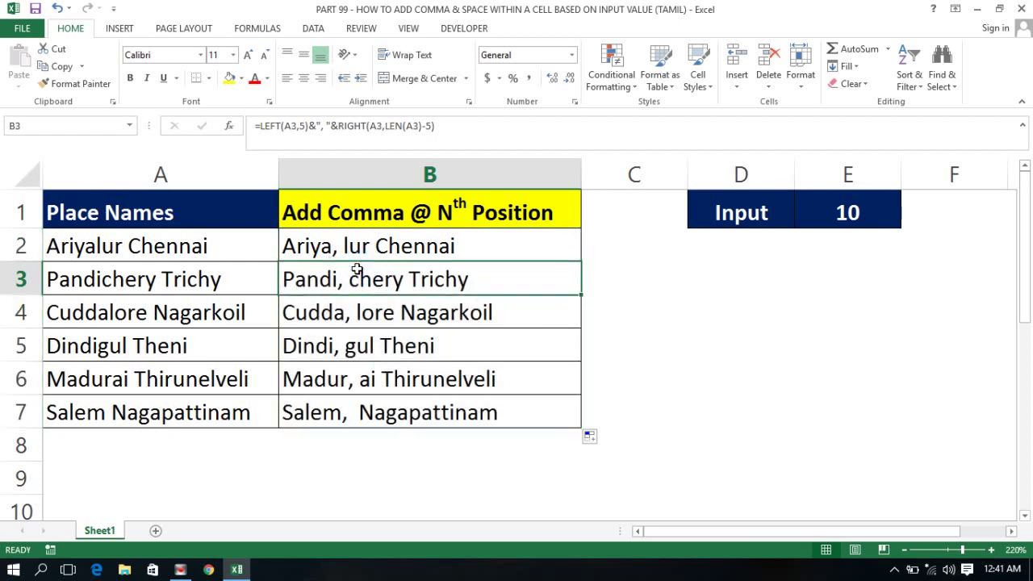
{"action": "left_click", "coordinate": [311, 246]}
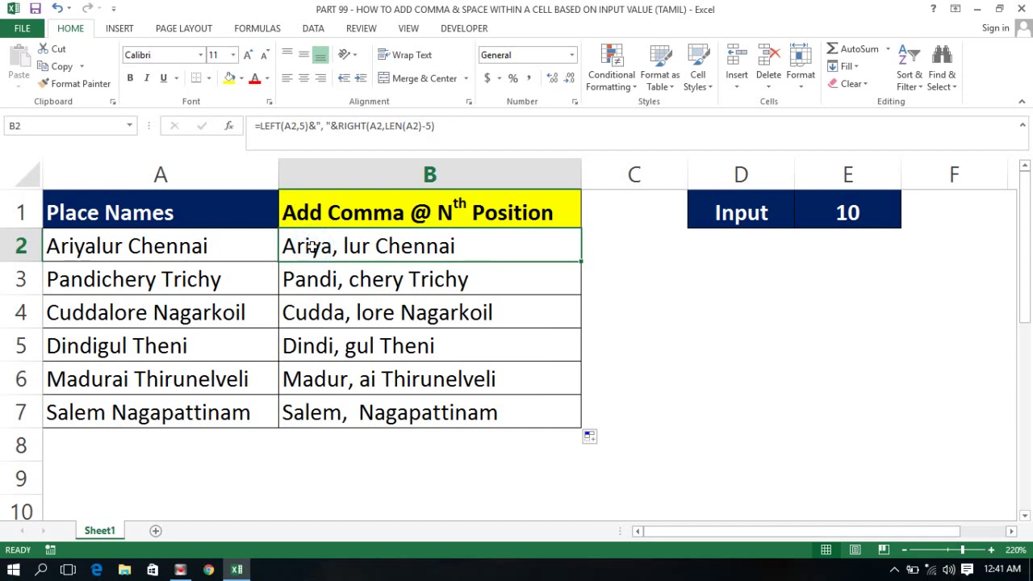
Step: Evaluate the LEN(A2) part of the B2 formula in place and restore the original expression
{"action": "double_click", "coordinate": [340, 245]}
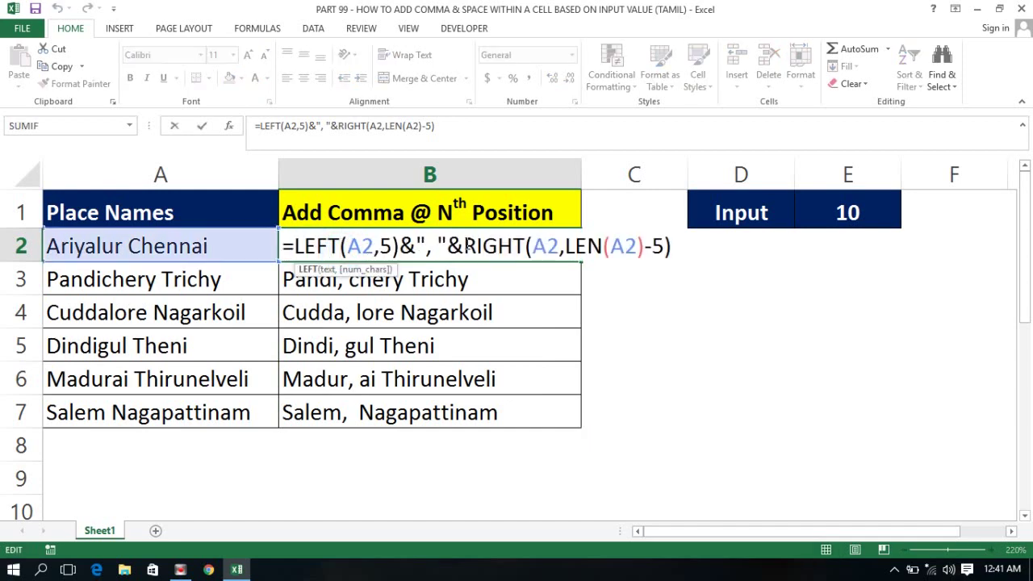
{"action": "left_click", "coordinate": [567, 245]}
{"action": "left_click_drag", "start_coordinate": [567, 246], "coordinate": [644, 247]}
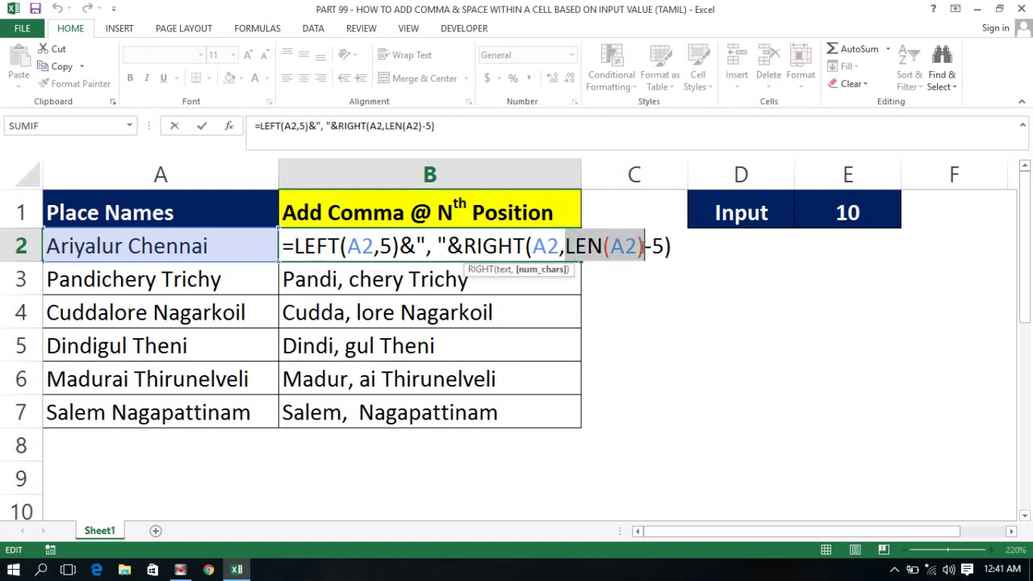
{"action": "type", "text": "16"}
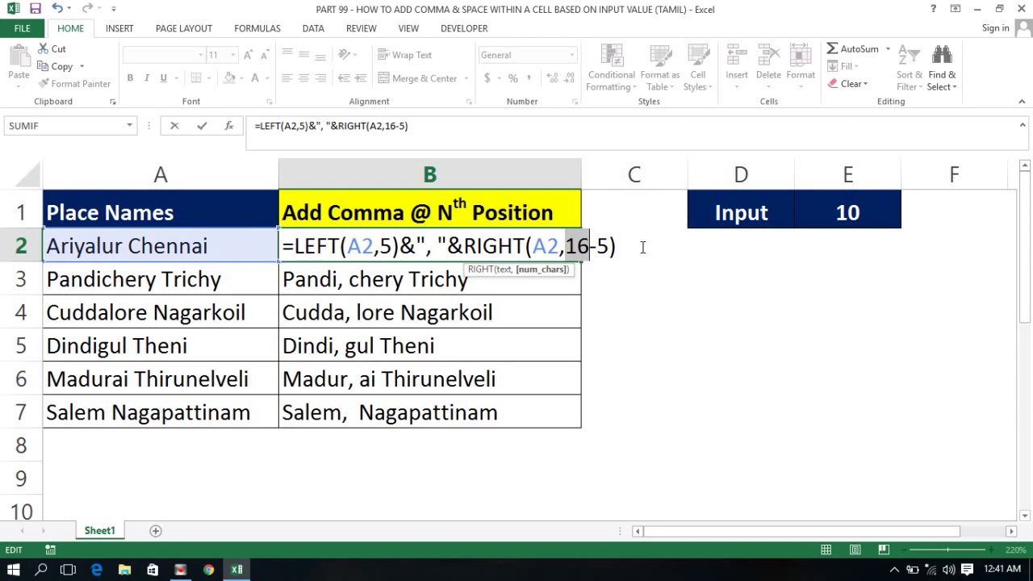
{"action": "key", "text": "BackSpace"}
{"action": "key", "text": "BackSpace"}
{"action": "type", "text": "LEN(A2)"}
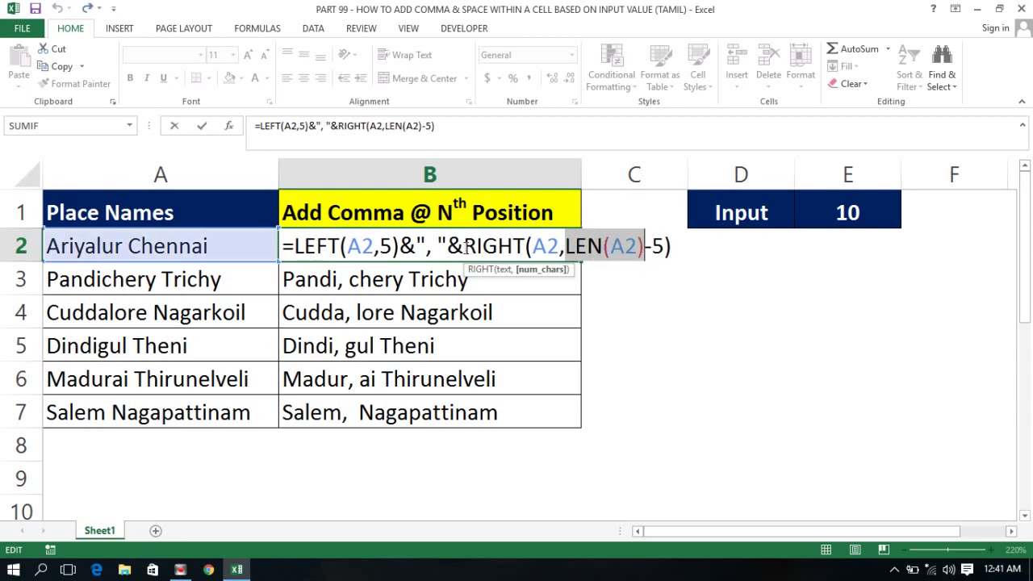
Step: Evaluate the whole RIGHT(A2,LEN(A2)-5) part of the B2 formula in place and restore the original expression
{"action": "left_click_drag", "start_coordinate": [466, 246], "coordinate": [645, 255]}
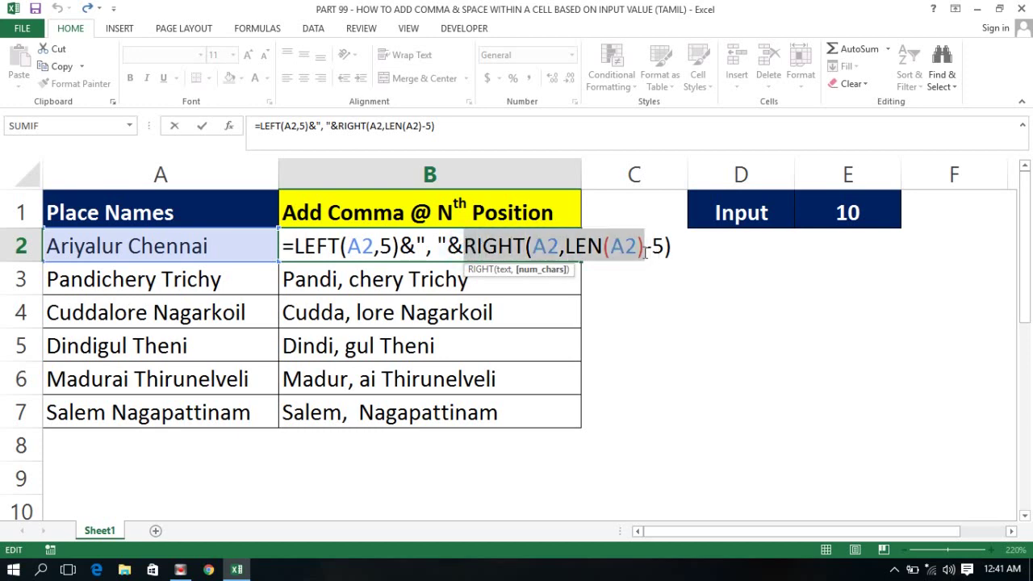
{"action": "key", "text": "Return"}
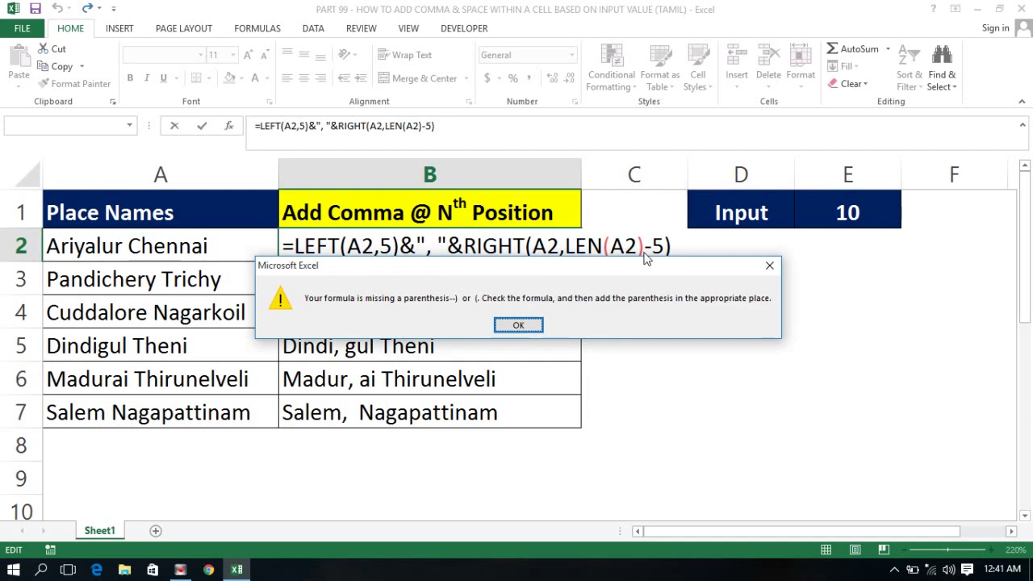
{"action": "key", "text": "Return"}
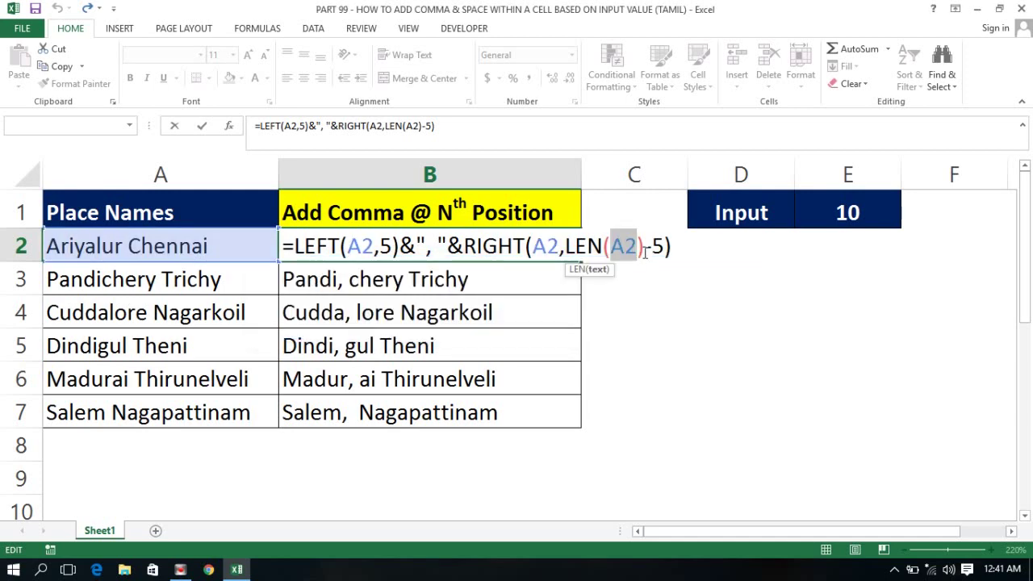
{"action": "left_click", "coordinate": [466, 244]}
{"action": "left_click_drag", "start_coordinate": [465, 244], "coordinate": [676, 251]}
{"action": "key", "text": "ctrl+c"}
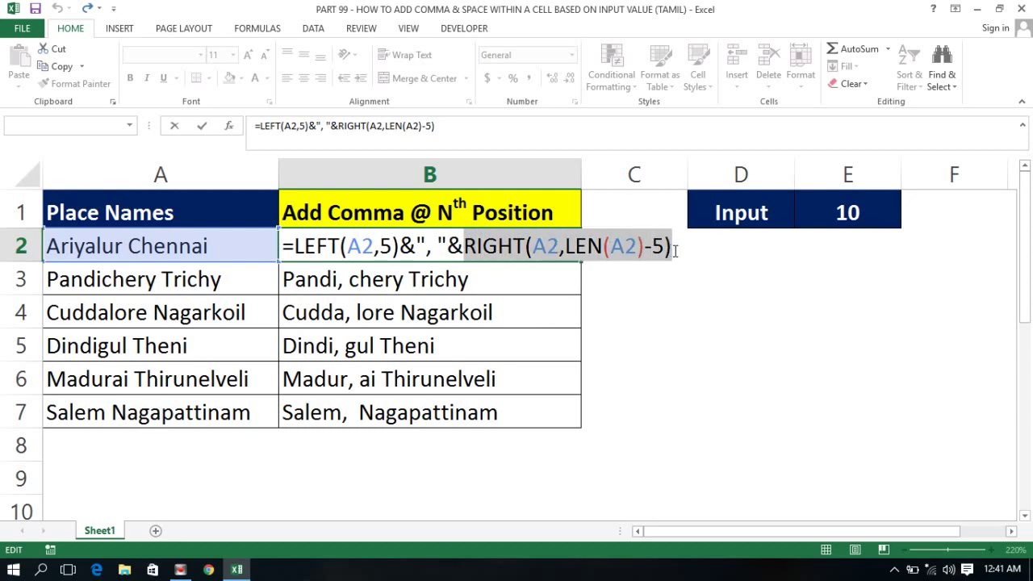
{"action": "key", "text": "F9"}
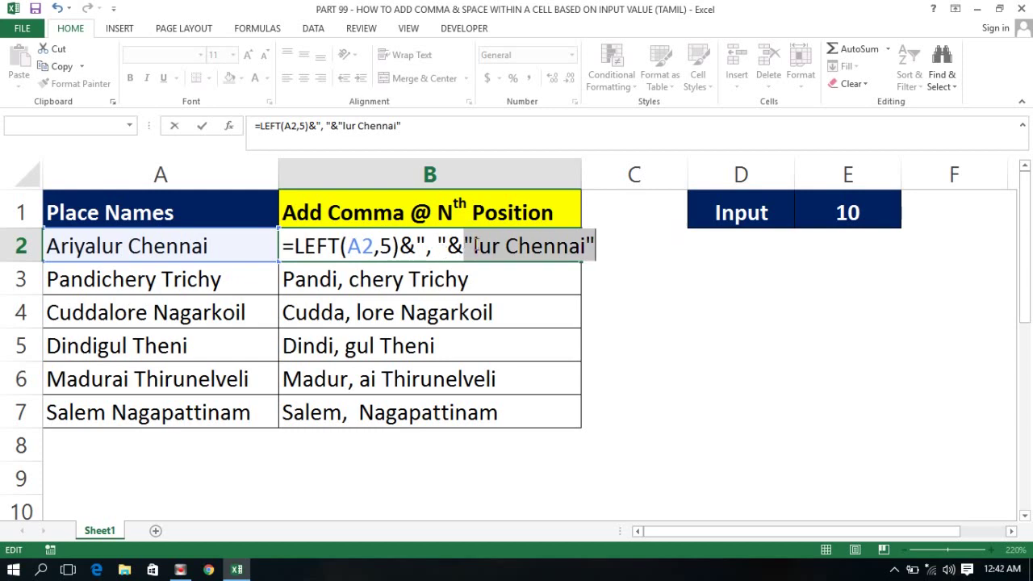
{"action": "left_click_drag", "start_coordinate": [475, 246], "coordinate": [587, 250]}
{"action": "key", "text": "ctrl+v"}
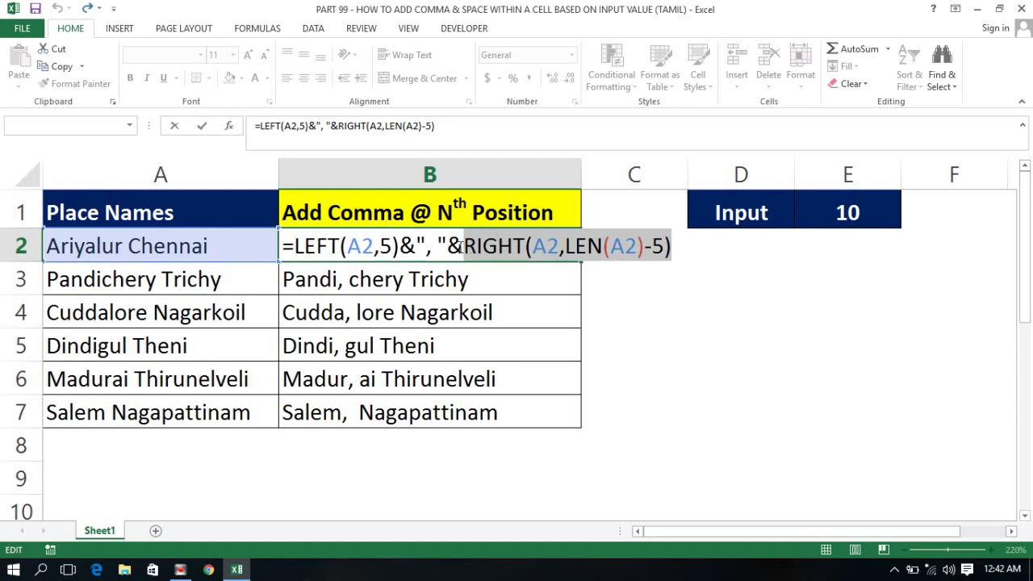
Step: Replace the fixed 5 in the B2 formula's LEFT function with the absolute reference $E$1
{"action": "left_click", "coordinate": [392, 247]}
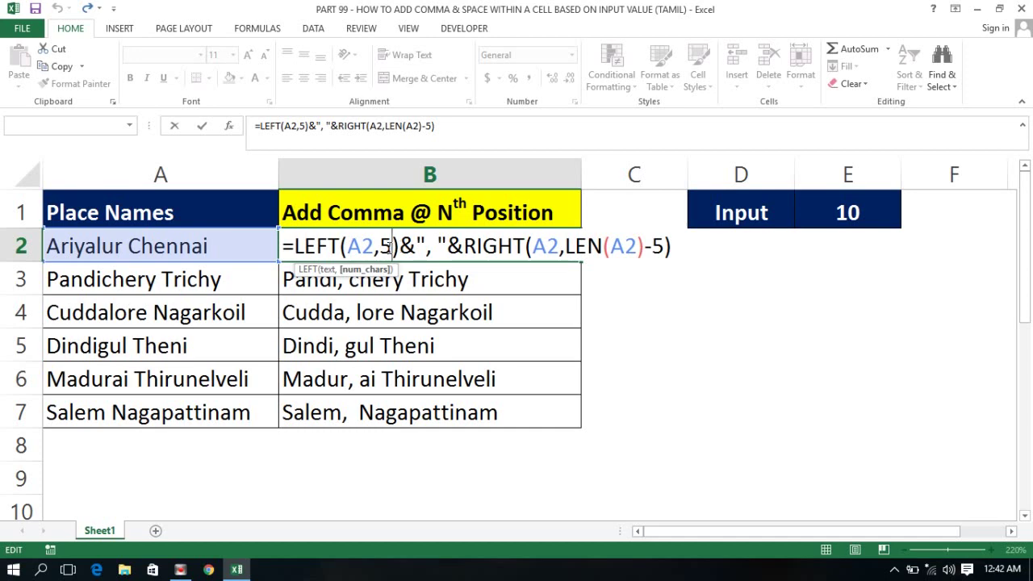
{"action": "key", "text": "BackSpace"}
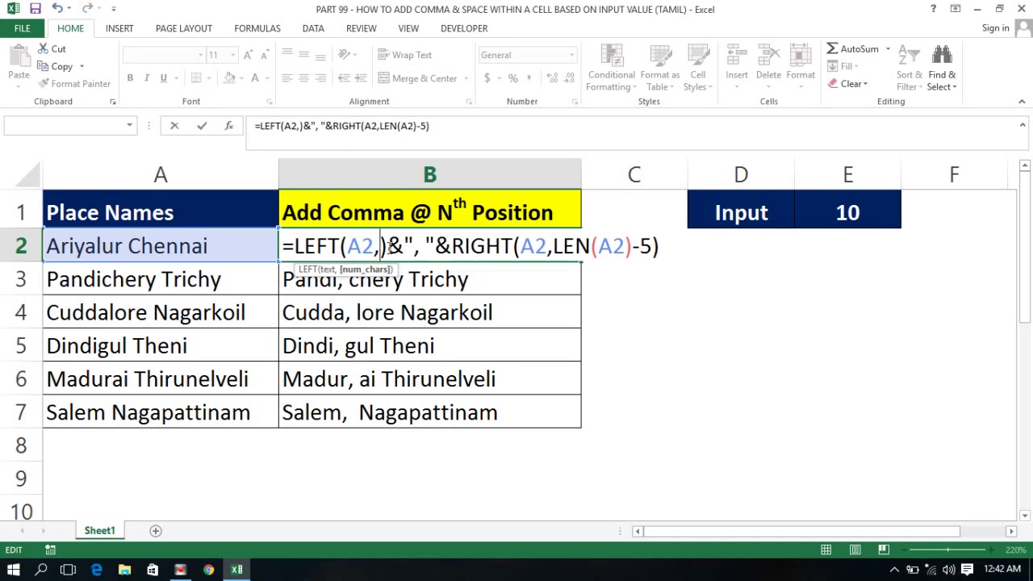
{"action": "left_click", "coordinate": [841, 212]}
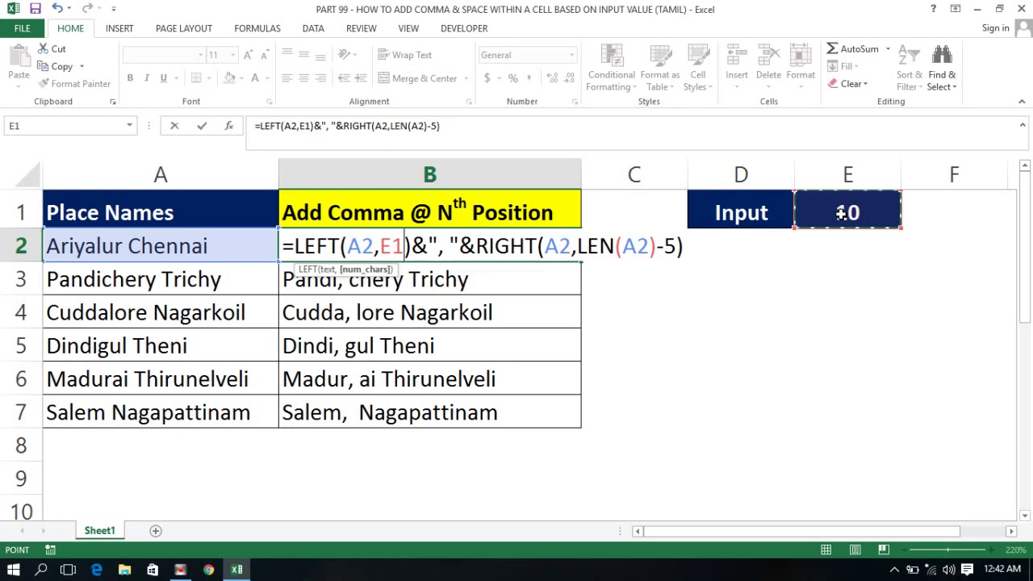
{"action": "key", "text": "F4"}
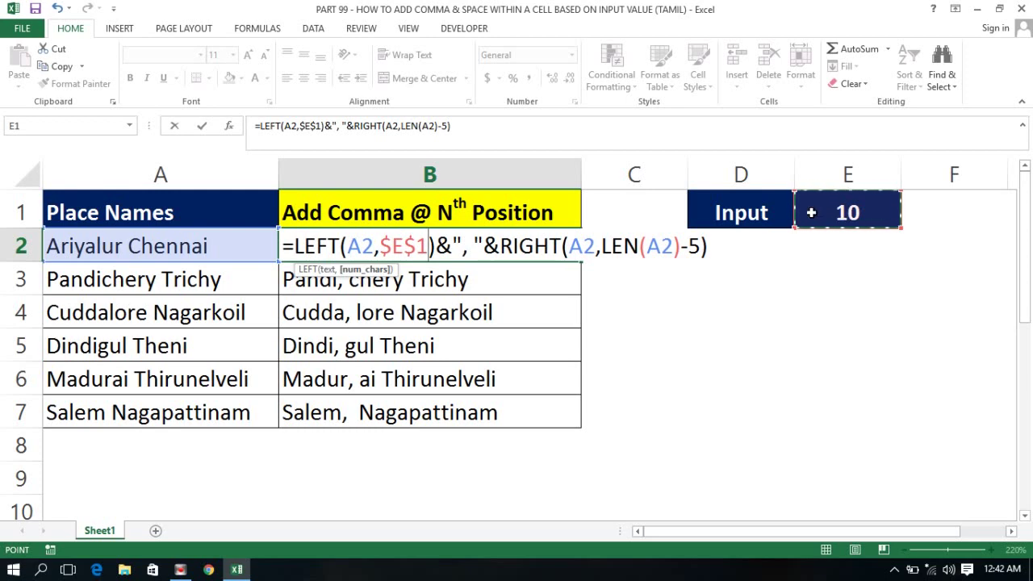
Step: Replace the 5 subtracted from LEN(A2) in B2 with the absolute reference $E$1 and commit the formula
{"action": "left_click", "coordinate": [702, 247]}
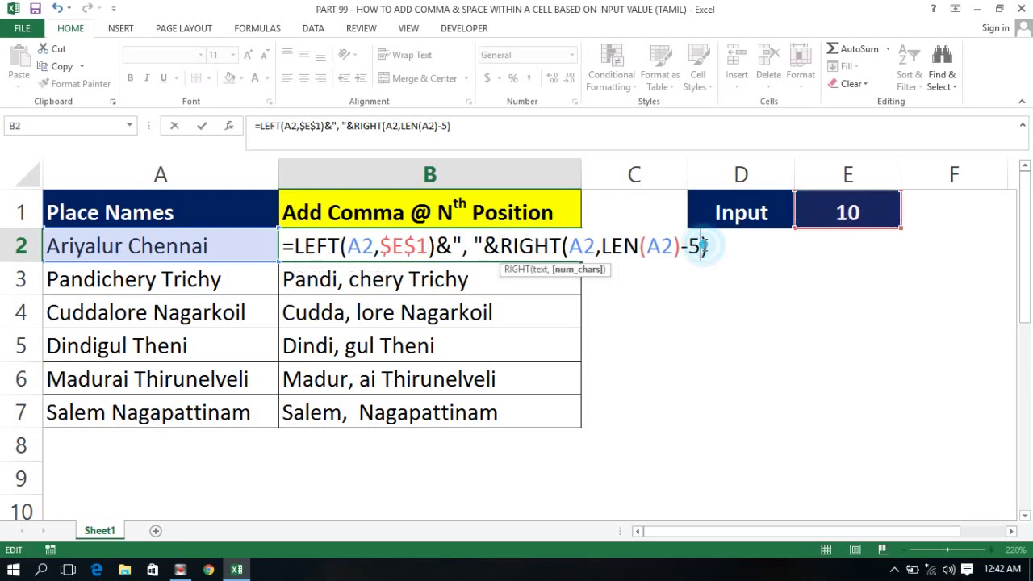
{"action": "key", "text": "BackSpace"}
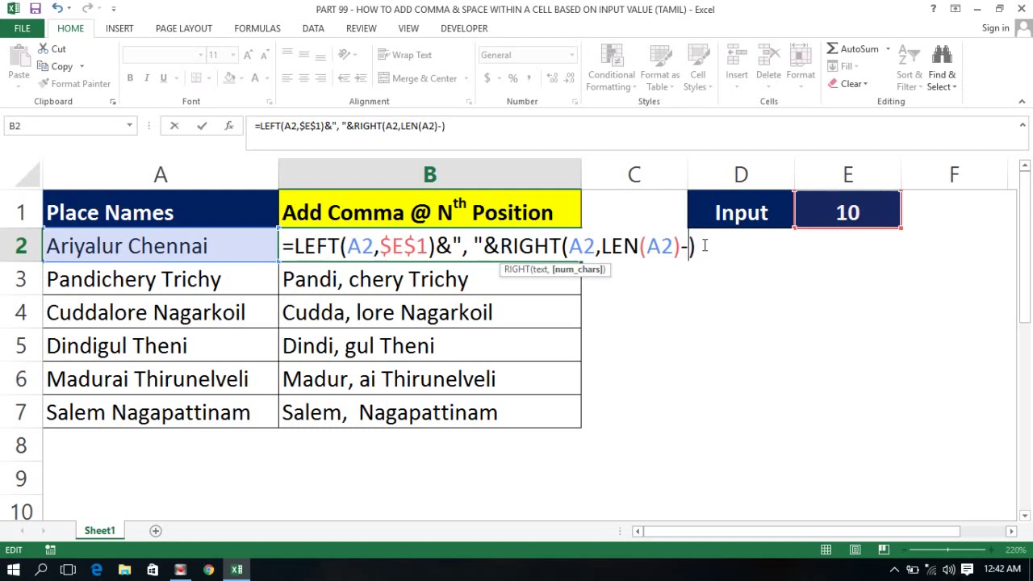
{"action": "left_click", "coordinate": [827, 213]}
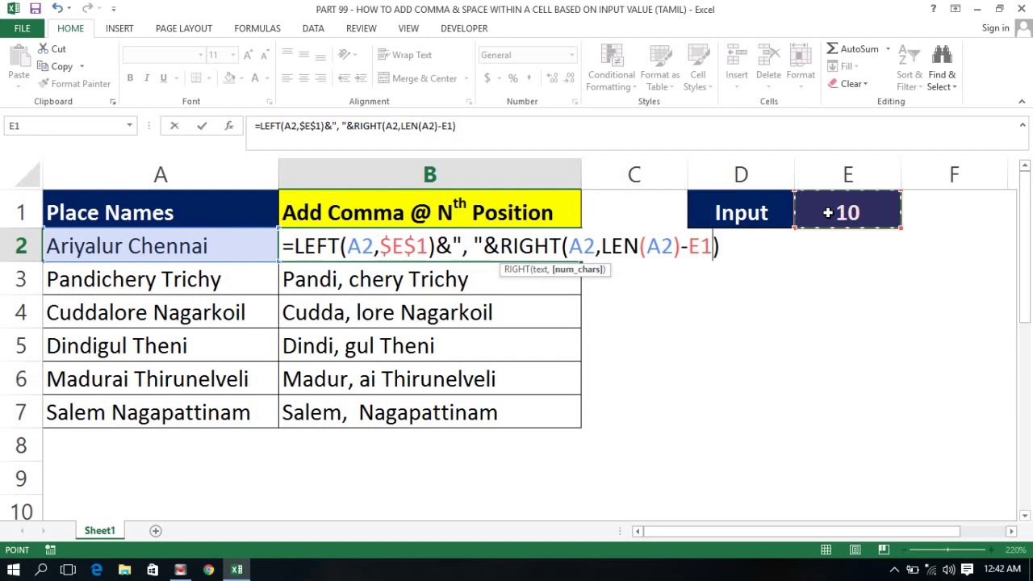
{"action": "key", "text": "F4"}
{"action": "key", "text": "Return"}
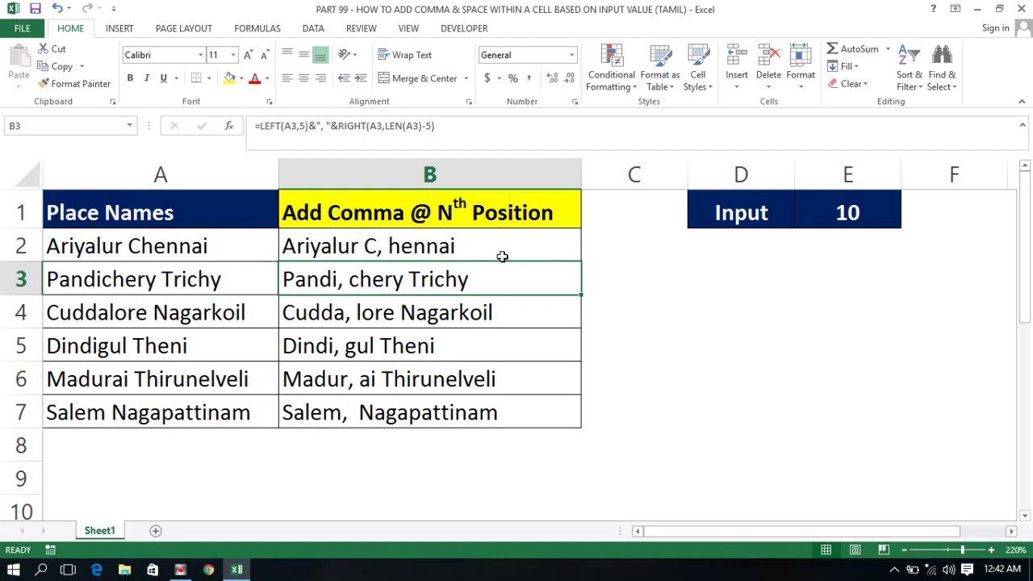
Step: Fill the updated B2 formula with the $E$1 references down through B7
{"action": "left_click", "coordinate": [502, 256]}
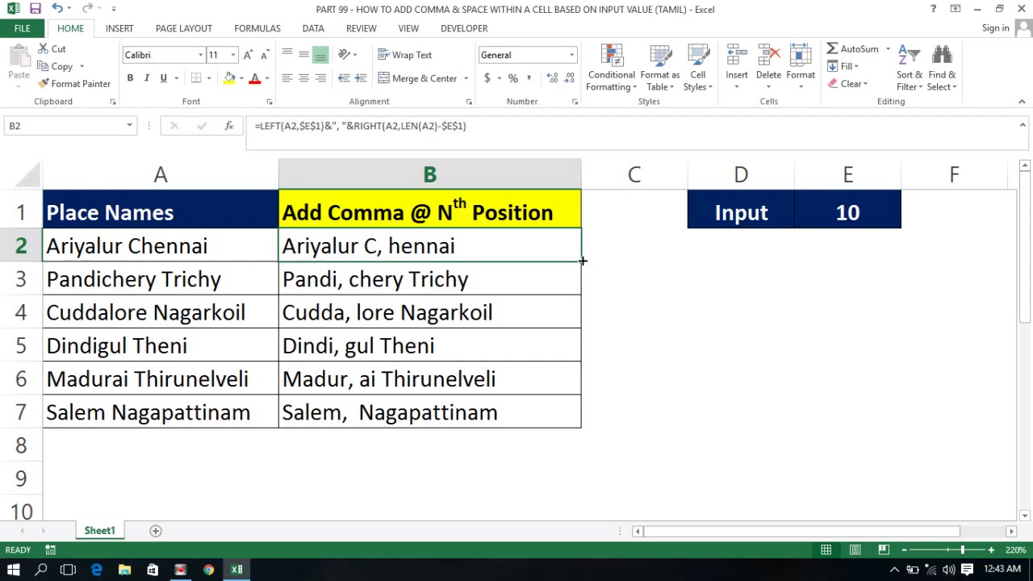
{"action": "double_click", "coordinate": [582, 261]}
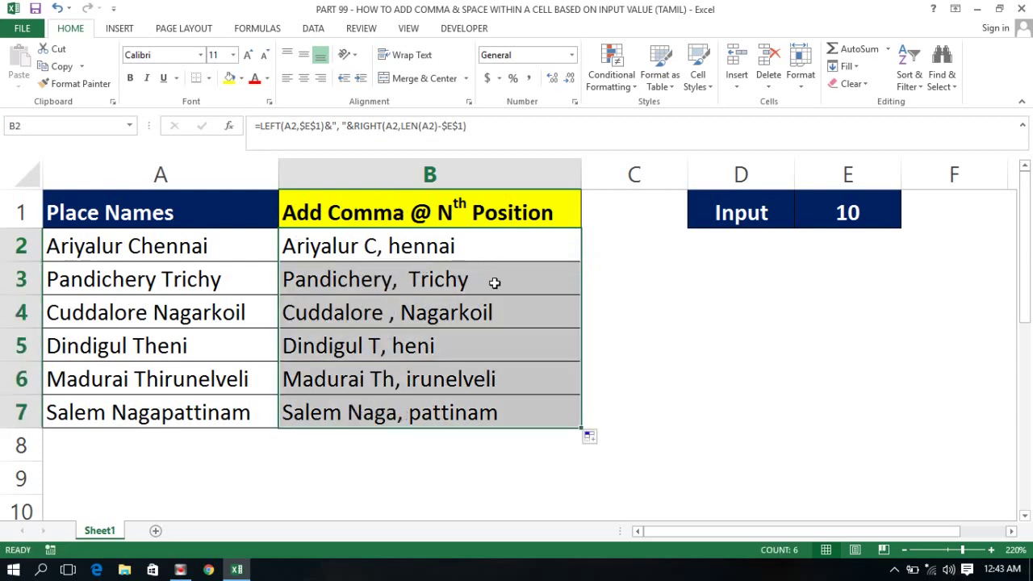
{"action": "left_click", "coordinate": [607, 321]}
Step: Set the input position in E1 to 2 and return to that cell
{"action": "left_click", "coordinate": [869, 214]}
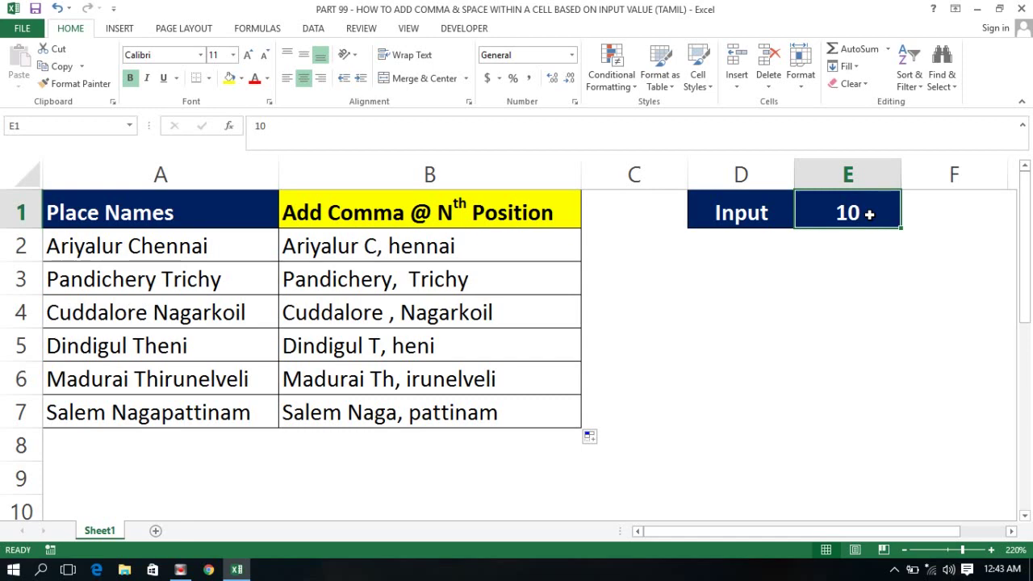
{"action": "type", "text": "2"}
{"action": "key", "text": "Return"}
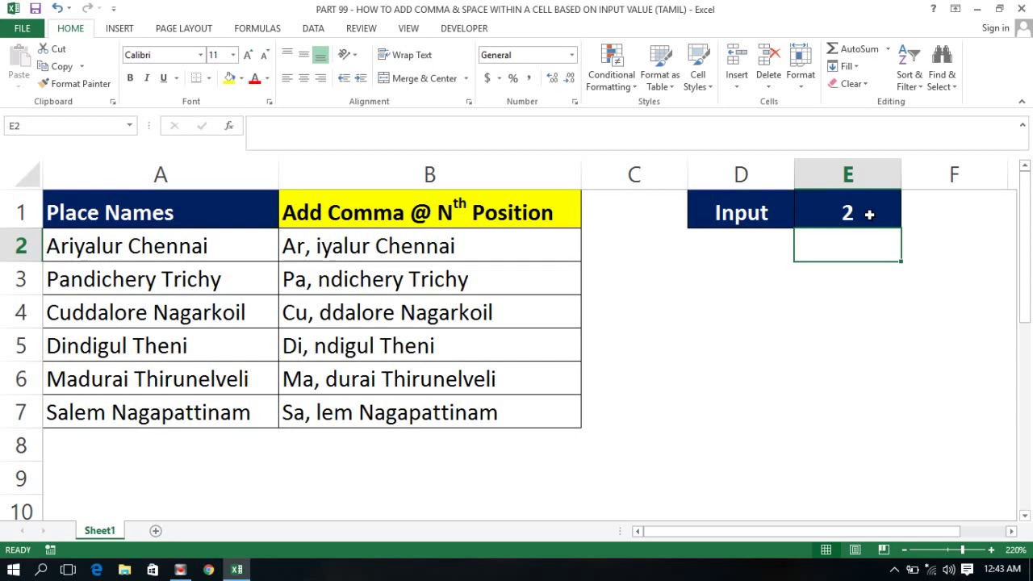
{"action": "left_click", "coordinate": [869, 214]}
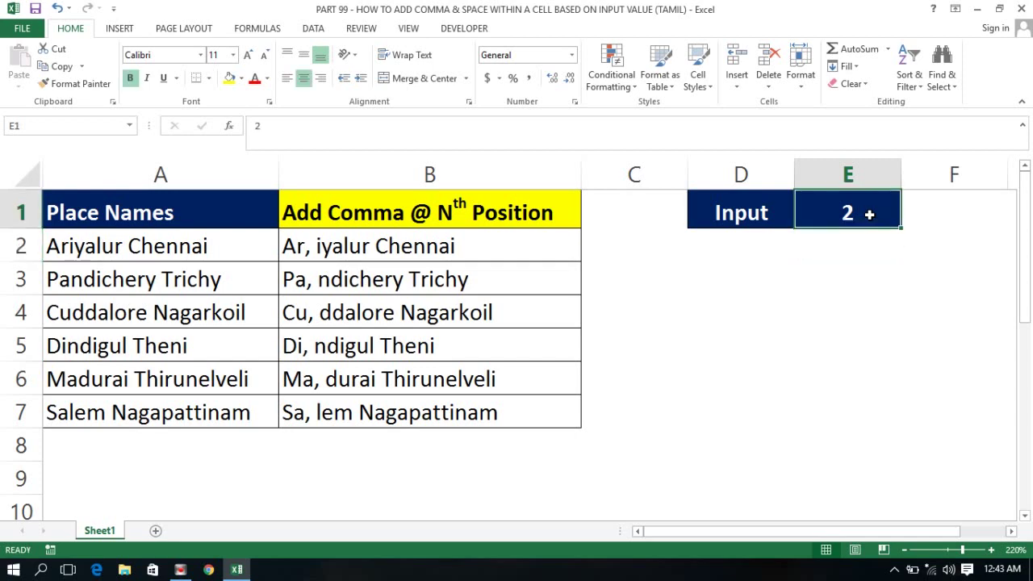
Step: Test the comma formula with the input position in E1 set to 3 and to 5
{"action": "type", "text": "3"}
{"action": "key", "text": "Return"}
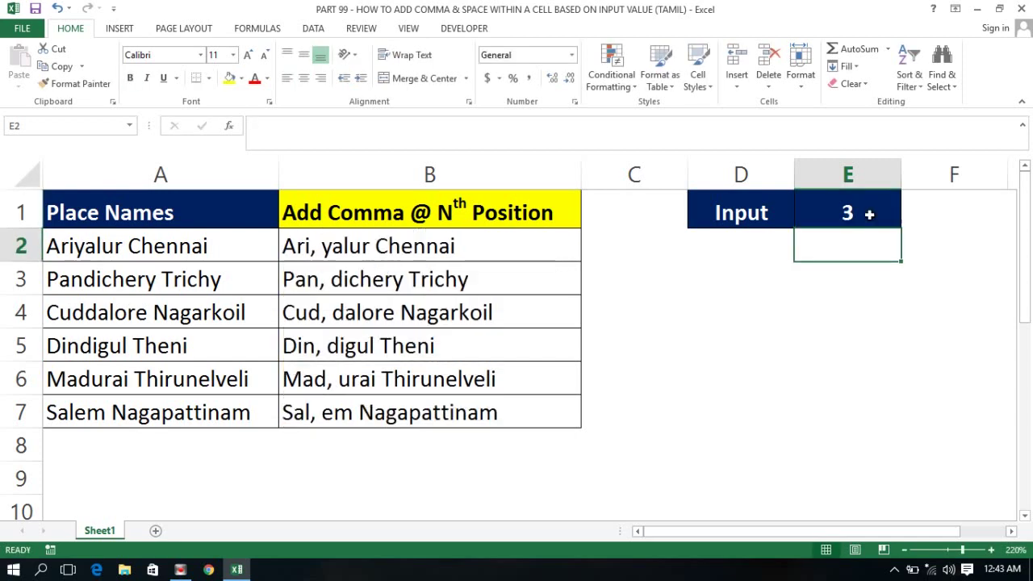
{"action": "left_click", "coordinate": [869, 214]}
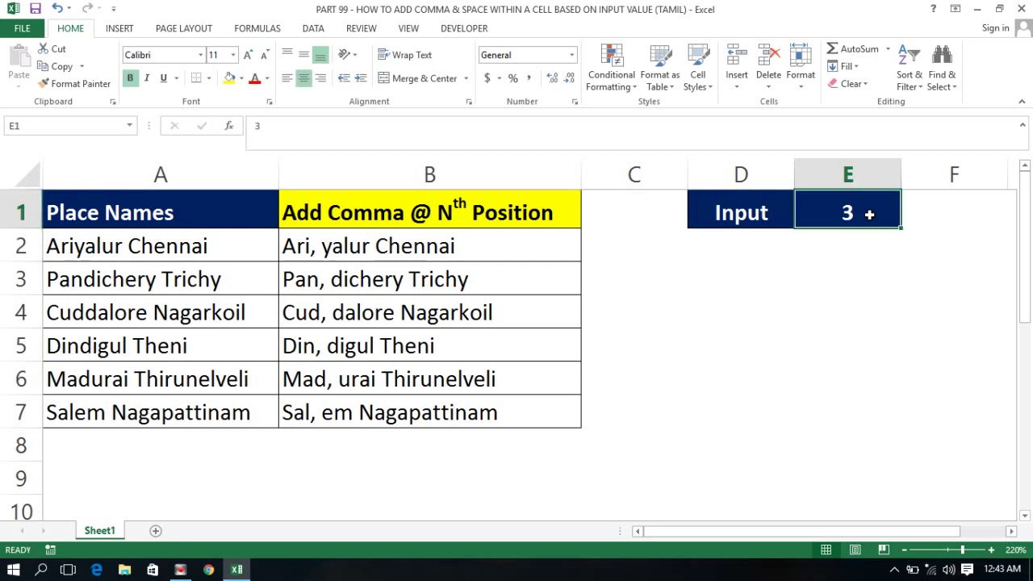
{"action": "type", "text": "5"}
{"action": "key", "text": "Return"}
{"action": "left_click", "coordinate": [869, 214]}
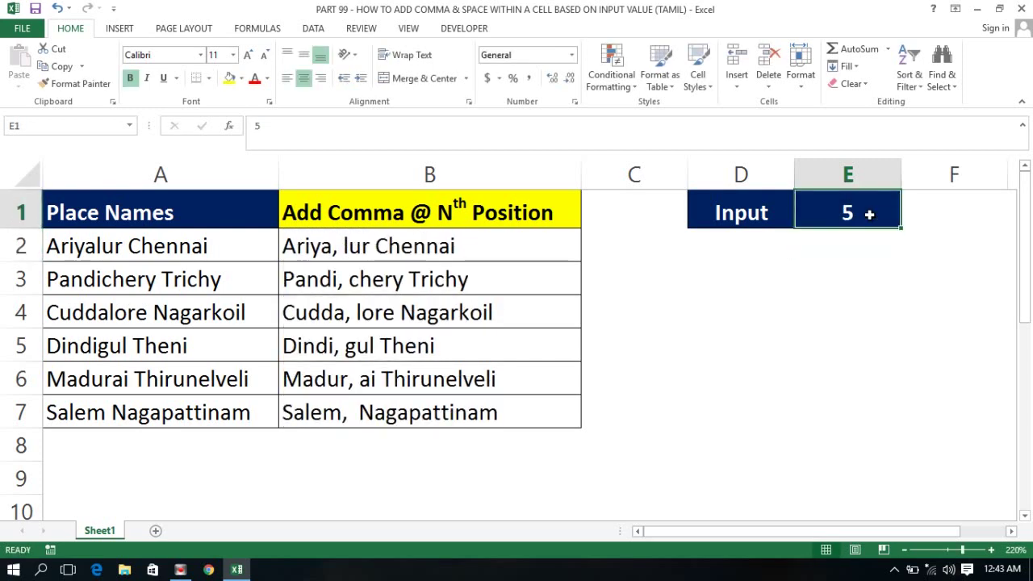
Step: Set the input position in E1 to 12
{"action": "type", "text": "12"}
{"action": "key", "text": "Return"}
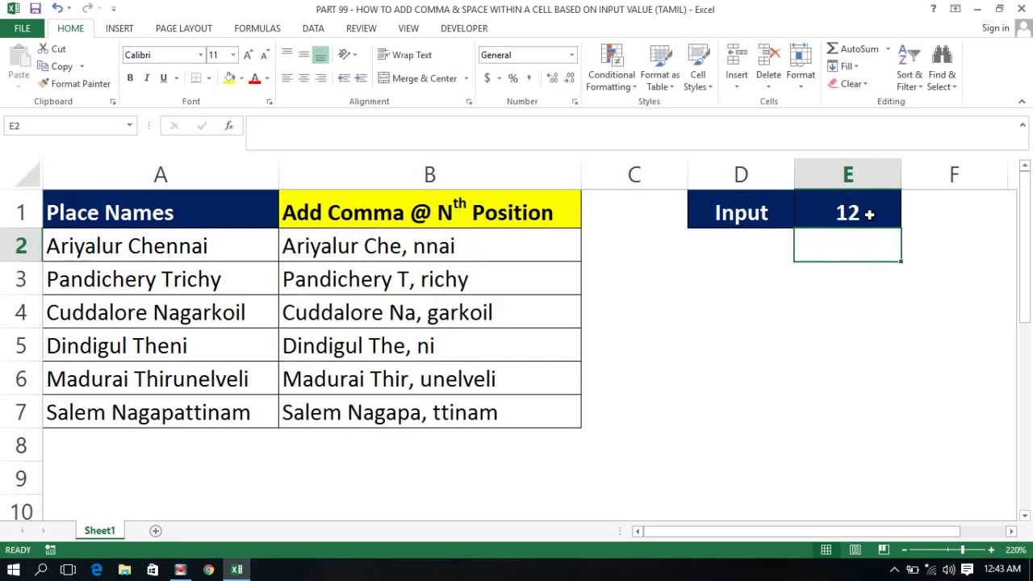
Step: Review the place names in column A and the formula results in B2:B7 against the input position in E1
{"action": "key", "text": "Left"}
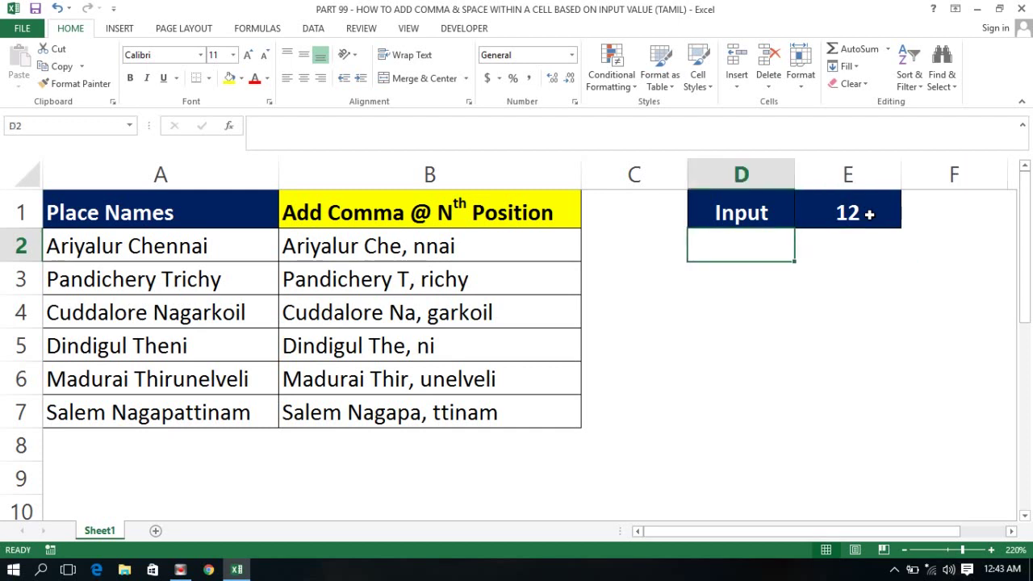
{"action": "key", "text": "Up"}
{"action": "key", "text": "Home"}
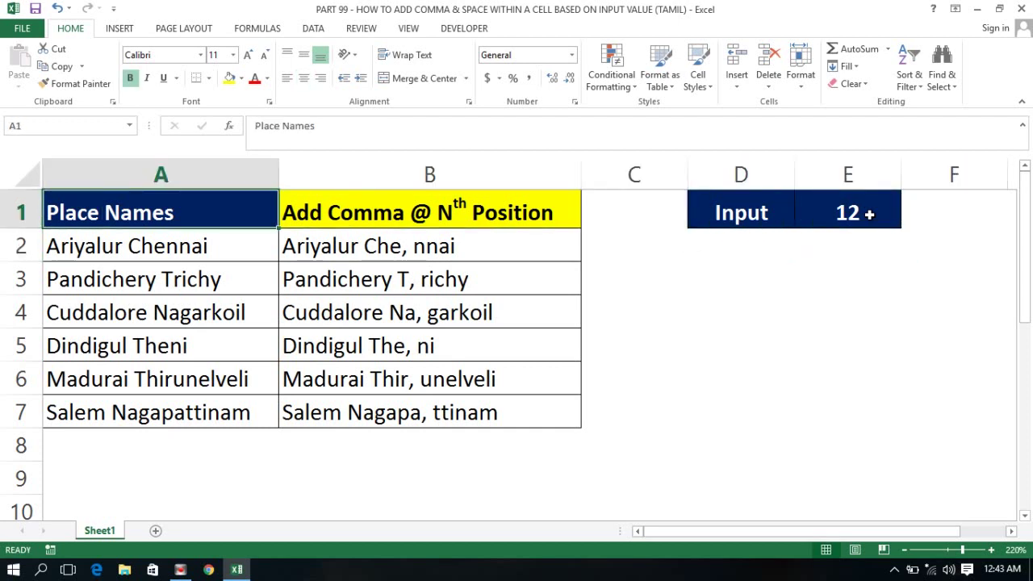
{"action": "key", "text": "Down"}
{"action": "key", "text": "Down"}
{"action": "key", "text": "Down"}
{"action": "key", "text": "Down"}
{"action": "key", "text": "Down"}
{"action": "key", "text": "Down"}
{"action": "key", "text": "ctrl+Up"}
{"action": "key", "text": "Right"}
{"action": "key", "text": "Down"}
{"action": "key", "text": "shift+Down"}
{"action": "key", "text": "shift+Down"}
{"action": "key", "text": "shift+Down"}
{"action": "key", "text": "shift+Down"}
{"action": "key", "text": "shift+Down"}
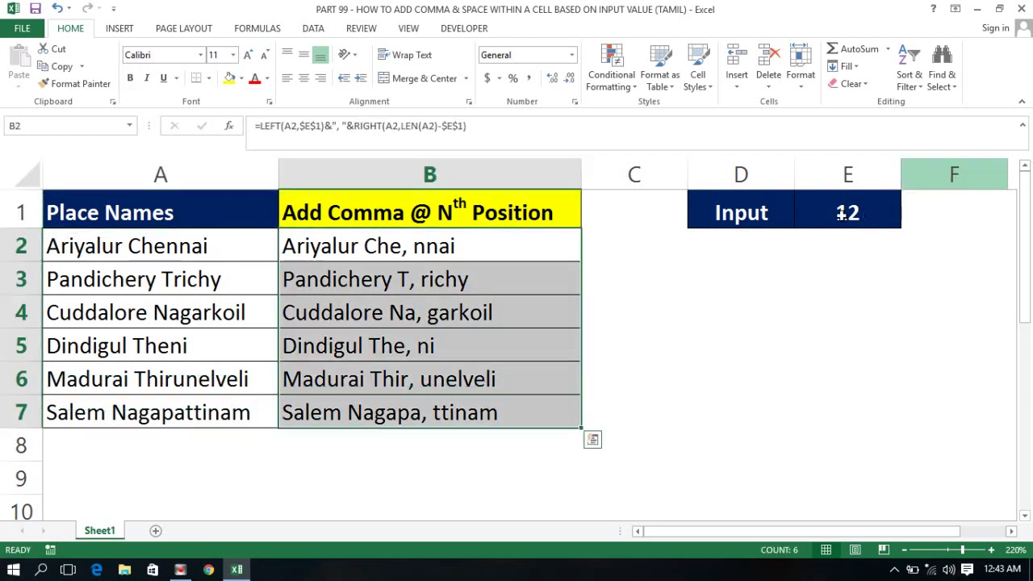
{"action": "left_click", "coordinate": [841, 213]}
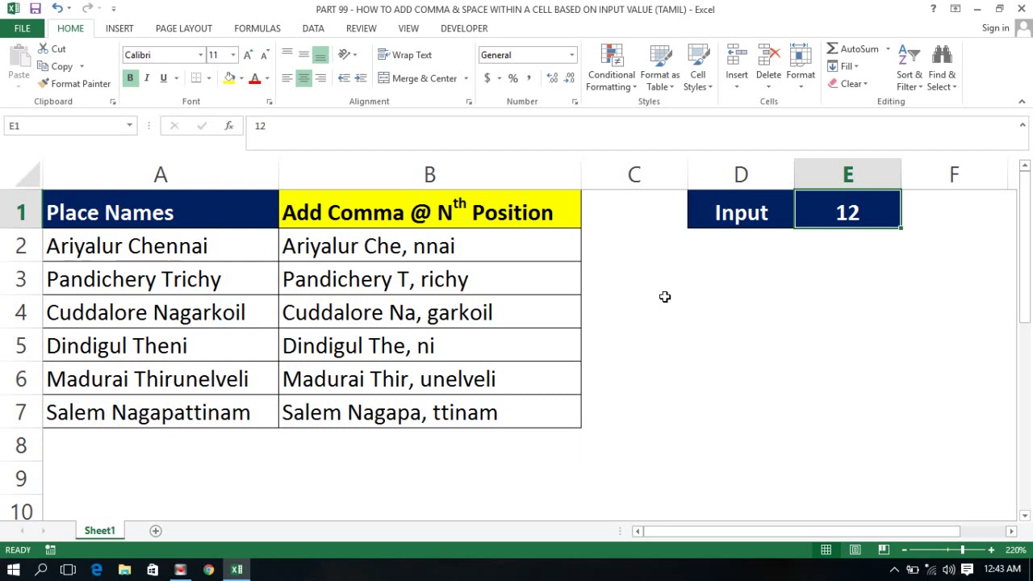
{"action": "left_click", "coordinate": [890, 255]}
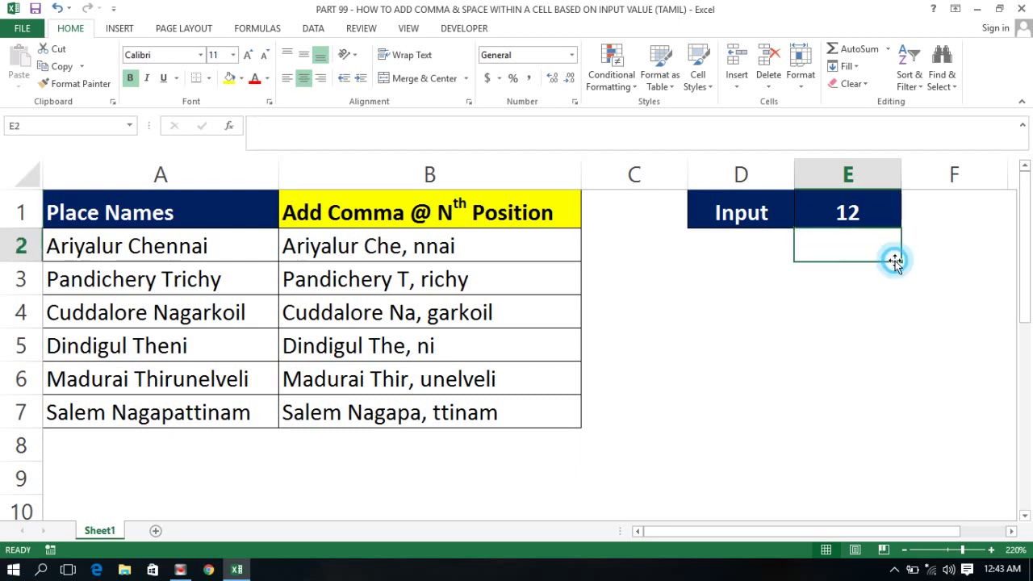
{"action": "left_click", "coordinate": [634, 244]}
{"action": "left_click", "coordinate": [415, 279]}
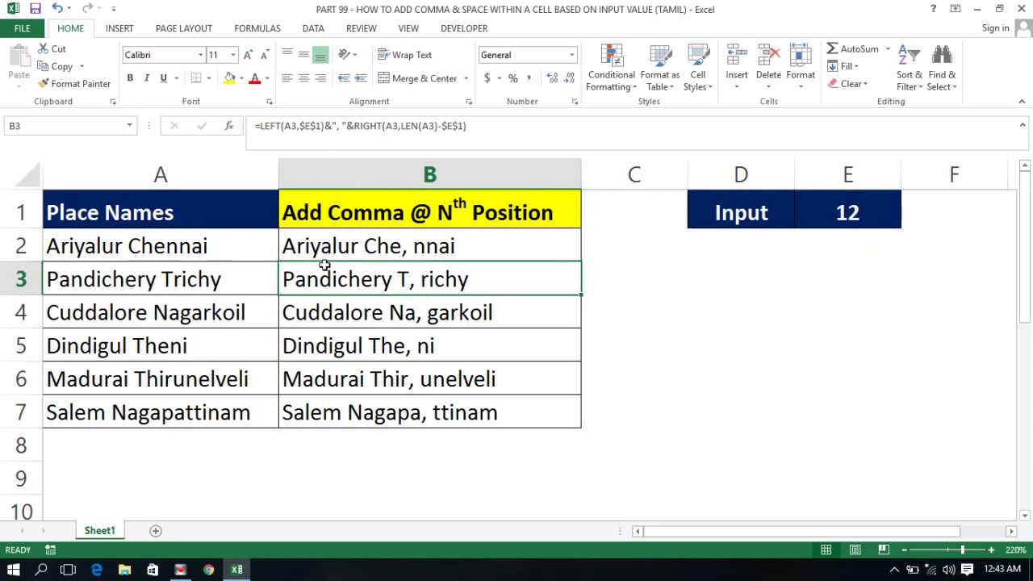
Step: Enter a FORMULATEXT formula in B9 that displays the formula of cell B2 as text
{"action": "left_click", "coordinate": [424, 464]}
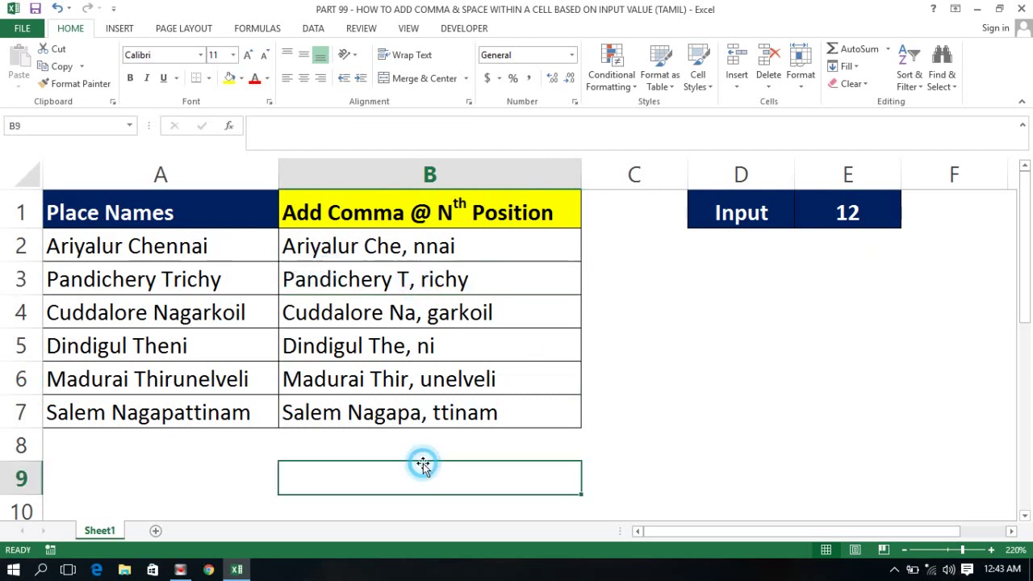
{"action": "type", "text": "=formu"}
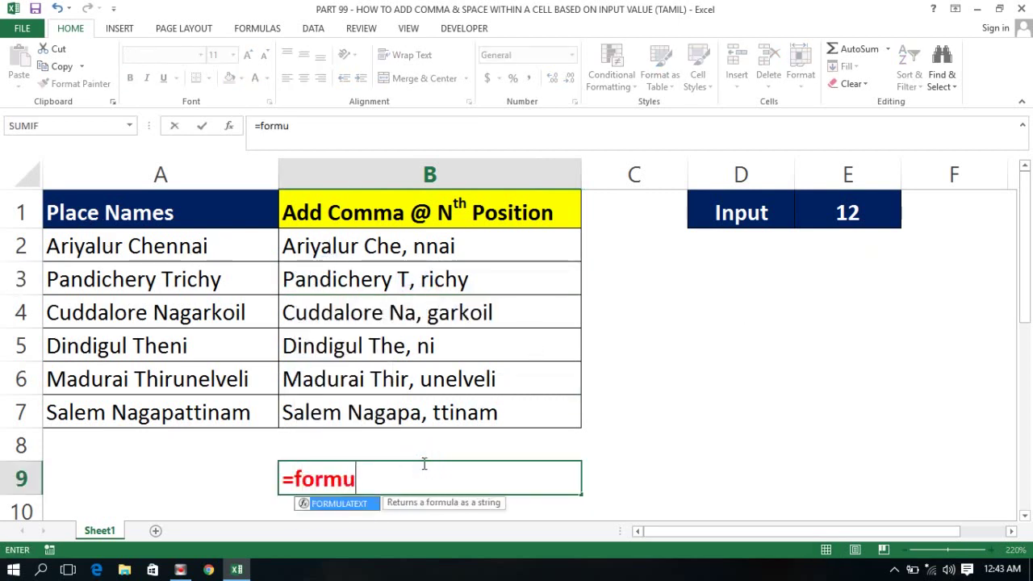
{"action": "key", "text": "Tab"}
{"action": "key", "text": "Up"}
{"action": "key", "text": "Up"}
{"action": "key", "text": "Up"}
{"action": "key", "text": "Up"}
{"action": "key", "text": "Up"}
{"action": "key", "text": "Up"}
{"action": "key", "text": "Up"}
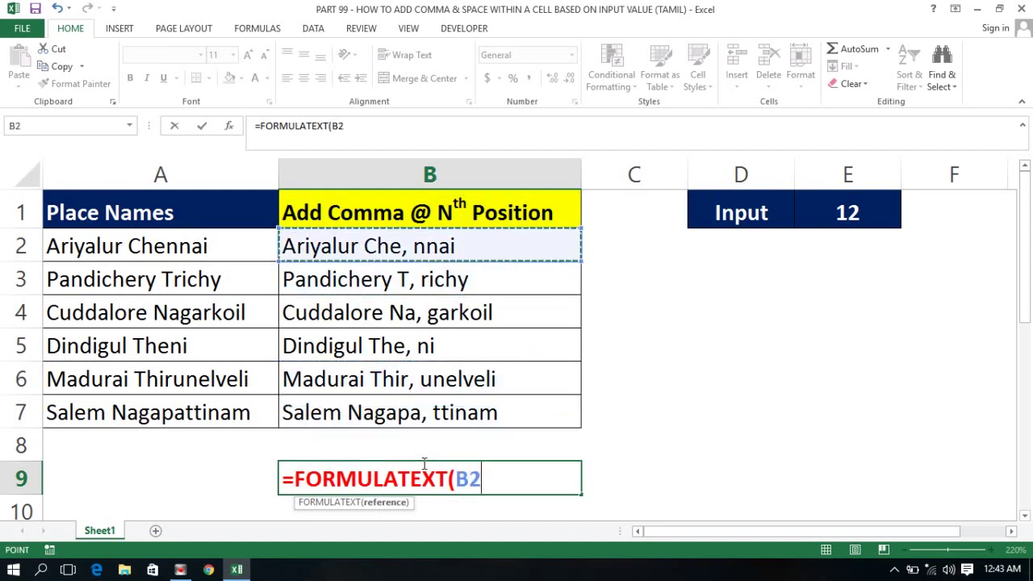
{"action": "key", "text": "Return"}
Step: Examine the comma formulas in column B, from the header row down to B5, against the formula text in B9
{"action": "key", "text": "Up"}
{"action": "key", "text": "Up"}
{"action": "key", "text": "Up"}
{"action": "key", "text": "Up"}
{"action": "key", "text": "Up"}
{"action": "key", "text": "Up"}
{"action": "key", "text": "Up"}
{"action": "key", "text": "Up"}
{"action": "key", "text": "Up"}
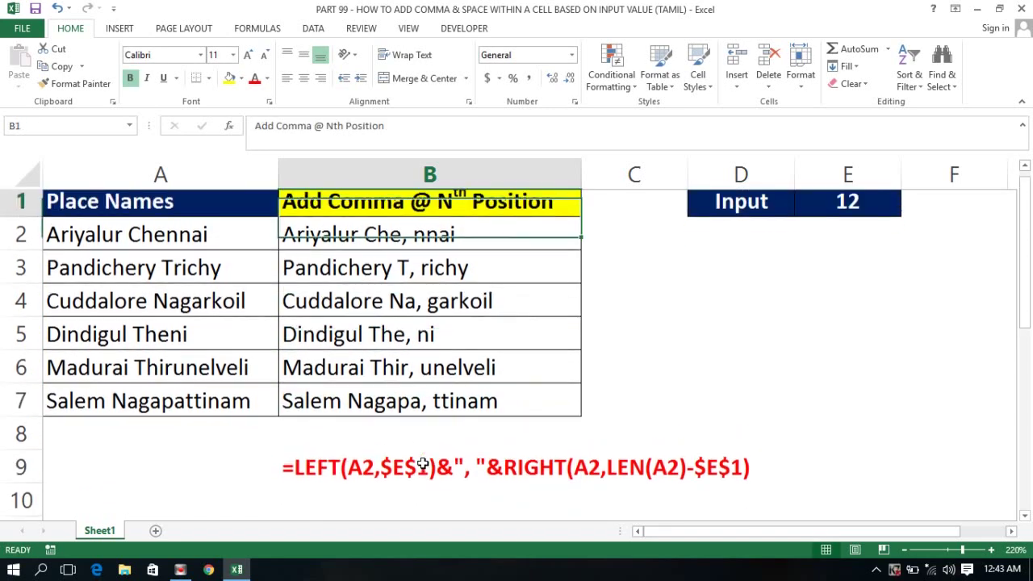
{"action": "key", "text": "Down"}
{"action": "key", "text": "Down"}
{"action": "key", "text": "Down"}
{"action": "key", "text": "Down"}
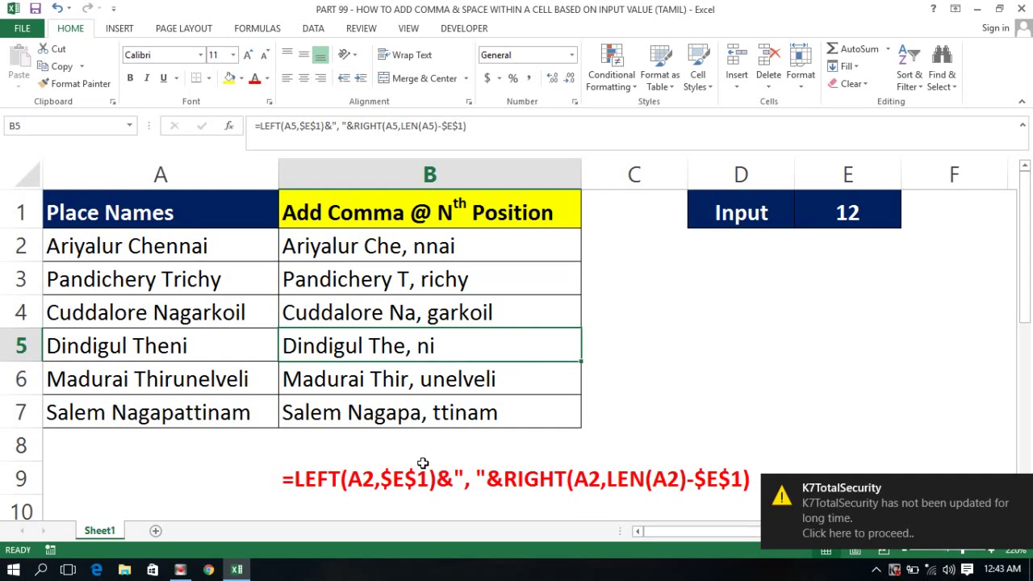
Step: Dismiss the K7TotalSecurity update and activation notifications
{"action": "left_click", "coordinate": [1017, 489]}
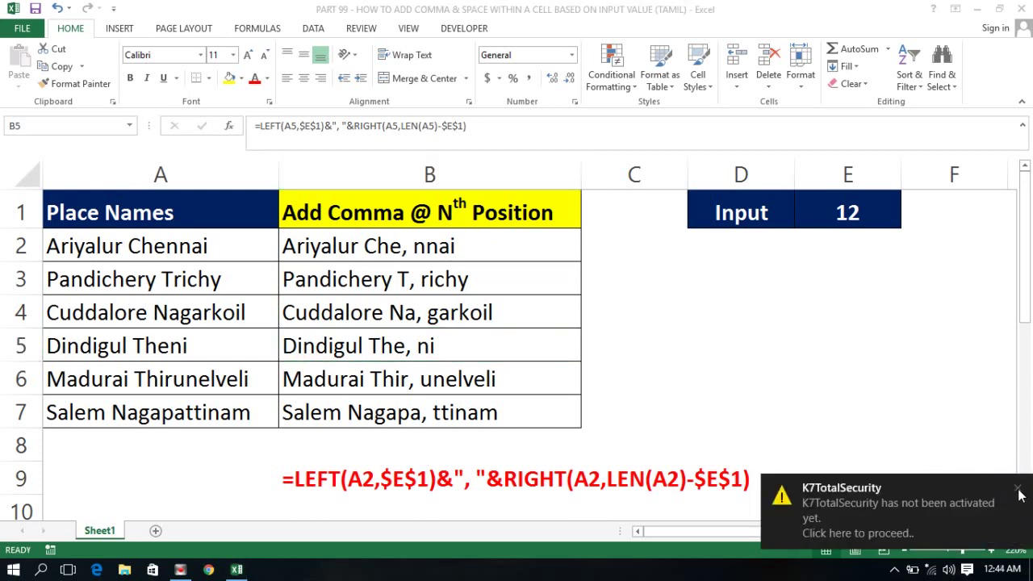
{"action": "left_click", "coordinate": [1019, 493]}
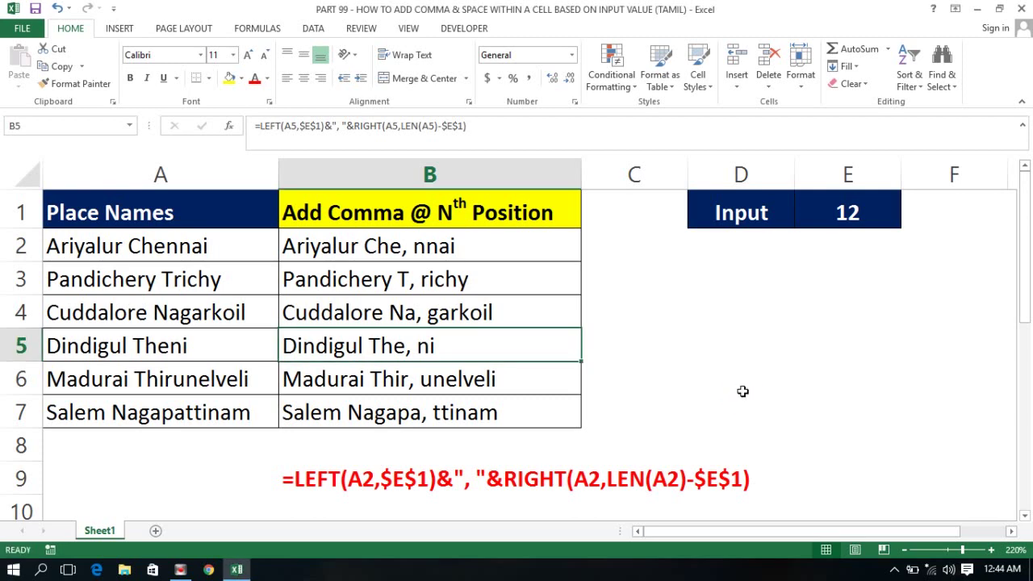